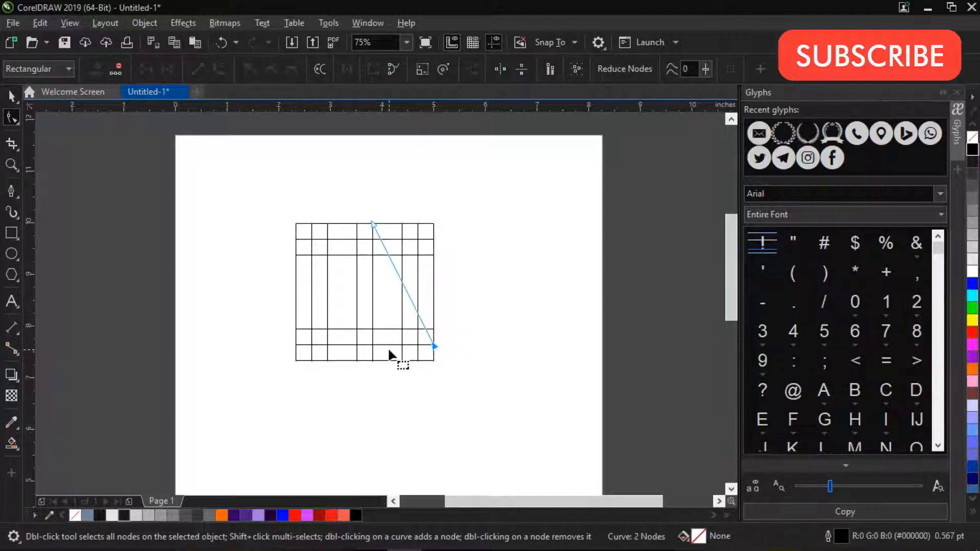
Slant the fourth vertical grid line by moving its bottom end right onto the fourth horizontal line, parallel to the existing diagonal
{"action": "key", "text": "space"}
{"action": "key", "text": "space"}
{"action": "key", "text": "space"}
{"action": "left_click", "coordinate": [353, 321]}
{"action": "left_click", "coordinate": [356, 321]}
{"action": "key", "text": "space"}
{"action": "left_click_drag", "start_coordinate": [357, 360], "coordinate": [413, 328]}
{"action": "scroll", "coordinate": [406, 330], "scroll_direction": "up", "scroll_amount": 2}
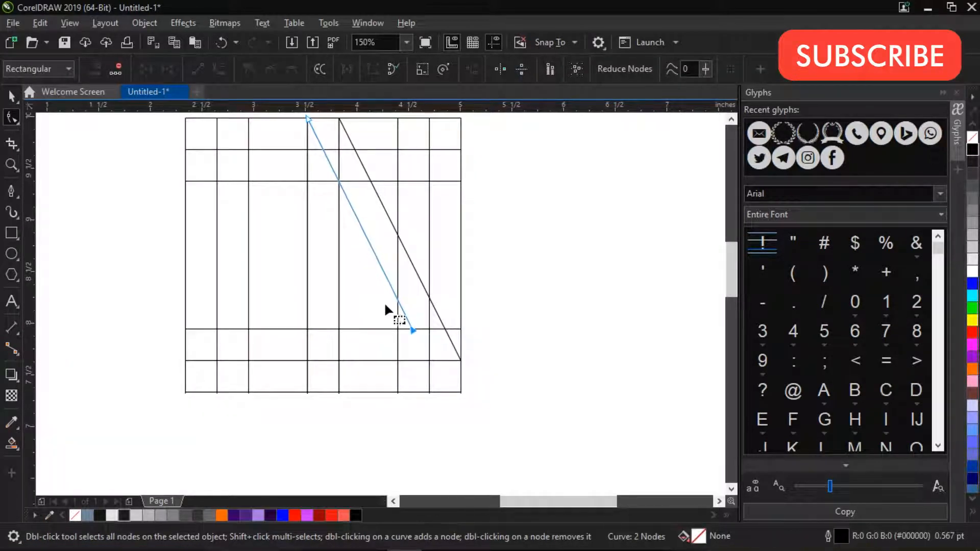
Lower the top of another fourth vertical line to the third horizontal line and slant its bottom end right onto the fourth horizontal
{"action": "key", "text": "space"}
{"action": "scroll", "coordinate": [344, 266], "scroll_direction": "down", "scroll_amount": 1}
{"action": "left_click", "coordinate": [320, 242]}
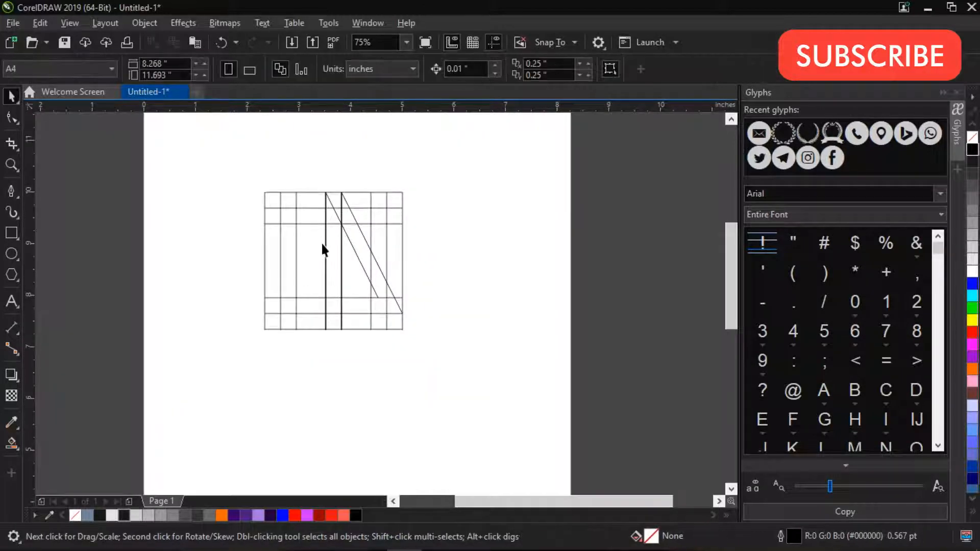
{"action": "scroll", "coordinate": [323, 230], "scroll_direction": "up", "scroll_amount": 1}
{"action": "left_click", "coordinate": [328, 227]}
{"action": "key", "text": "space"}
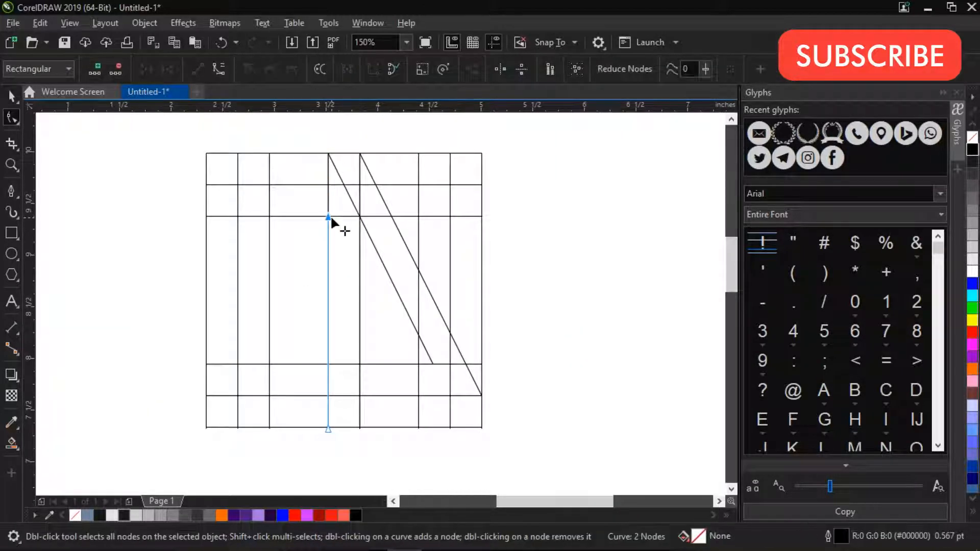
{"action": "key", "text": "space"}
{"action": "key", "text": "space"}
{"action": "left_click_drag", "start_coordinate": [327, 427], "coordinate": [398, 363]}
{"action": "key", "text": "space"}
Slant a full-height fourth vertical line by moving its bottom end to the fifth horizontal line's end on the grid's left edge
{"action": "left_click", "coordinate": [264, 221]}
{"action": "left_click", "coordinate": [328, 200]}
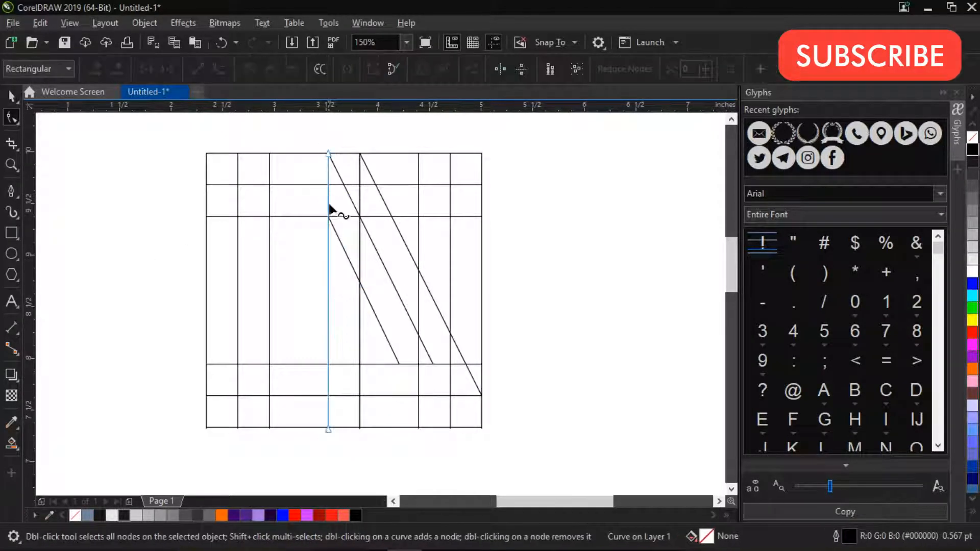
{"action": "scroll", "coordinate": [328, 200], "scroll_direction": "down", "scroll_amount": 2}
{"action": "key", "text": "space"}
{"action": "left_click_drag", "start_coordinate": [329, 318], "coordinate": [261, 319]}
{"action": "scroll", "coordinate": [265, 306], "scroll_direction": "up", "scroll_amount": 6}
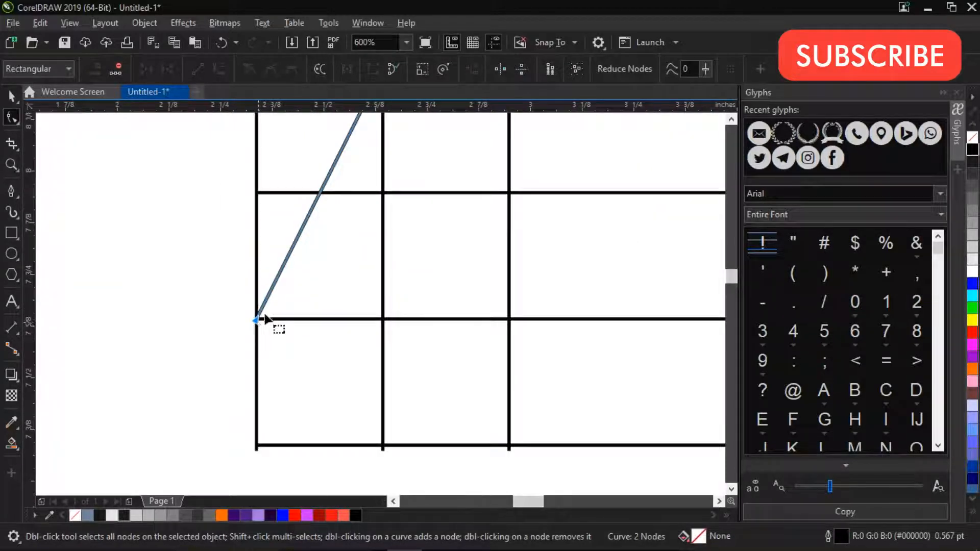
{"action": "scroll", "coordinate": [260, 321], "scroll_direction": "down", "scroll_amount": 8}
{"action": "scroll", "coordinate": [375, 216], "scroll_direction": "up", "scroll_amount": 2}
{"action": "key", "text": "space"}
{"action": "left_click", "coordinate": [254, 271]}
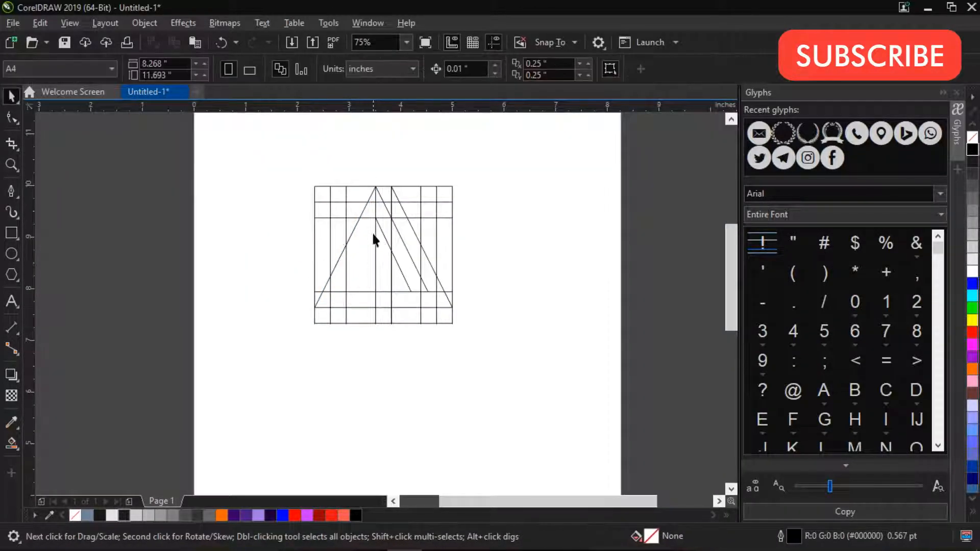
Shorten the remaining fourth vertical line's top to the third horizontal line and slant its bottom end left onto the grid's lower edge
{"action": "left_click", "coordinate": [375, 231]}
{"action": "scroll", "coordinate": [369, 185], "scroll_direction": "up", "scroll_amount": 2}
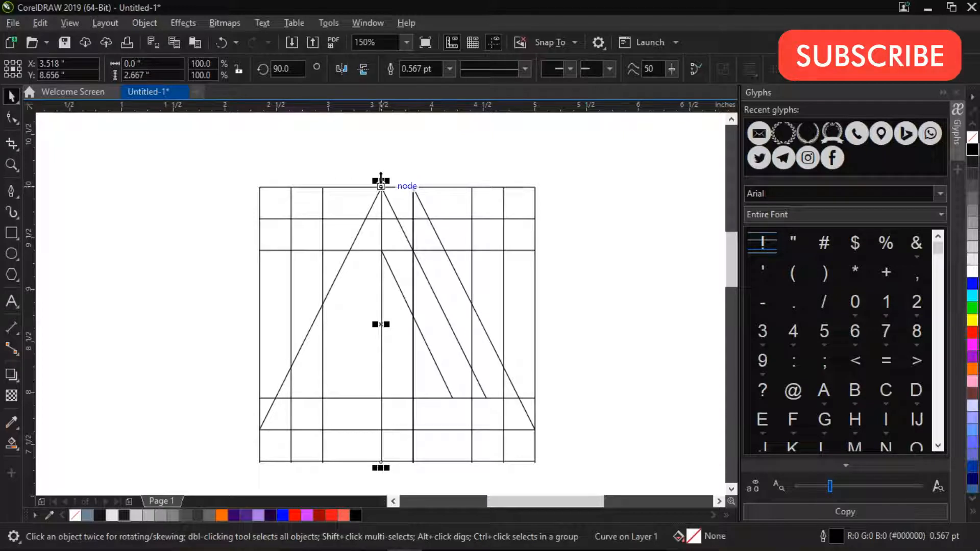
{"action": "left_click_drag", "start_coordinate": [381, 181], "coordinate": [367, 249]}
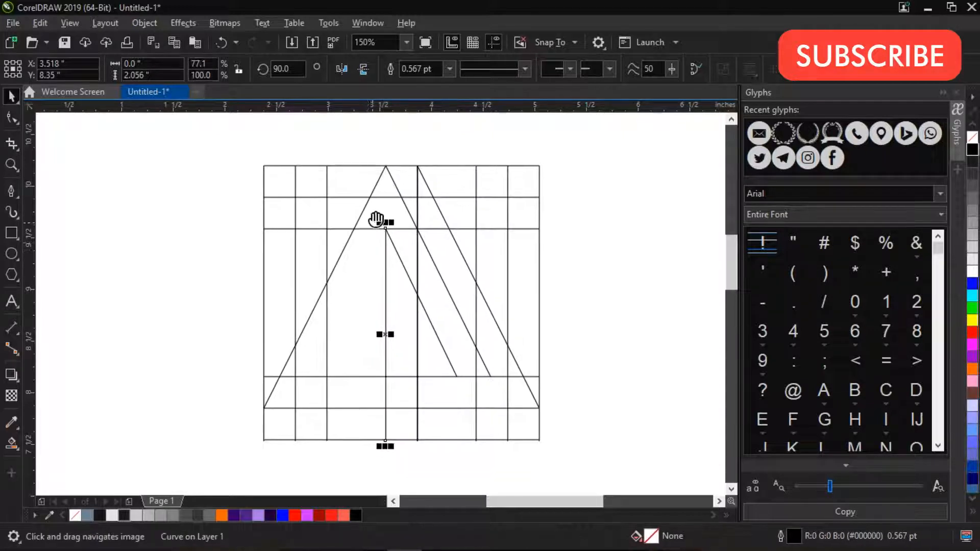
{"action": "key", "text": "ctrl+z"}
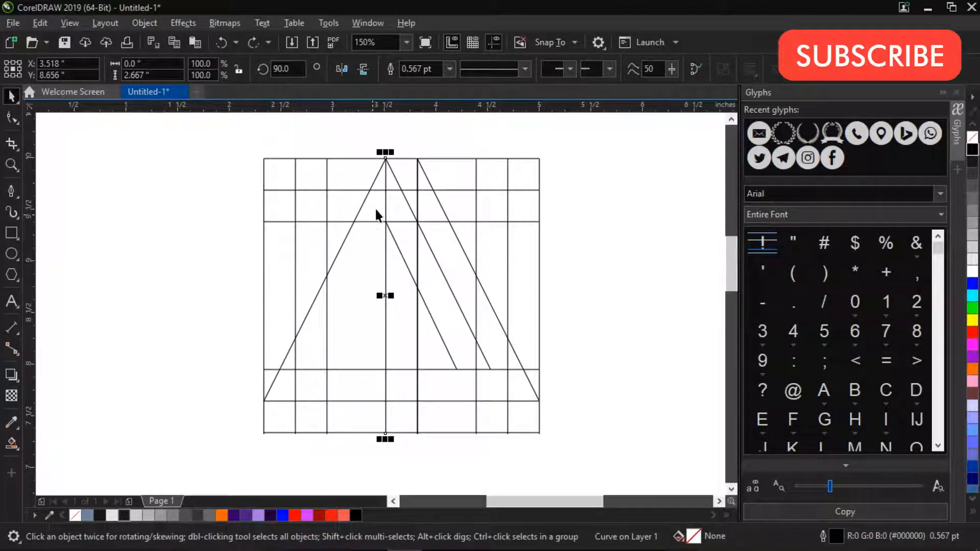
{"action": "left_click_drag", "start_coordinate": [386, 152], "coordinate": [366, 217]}
{"action": "key", "text": "F10"}
{"action": "left_click_drag", "start_coordinate": [384, 434], "coordinate": [283, 430]}
{"action": "key", "text": "space"}
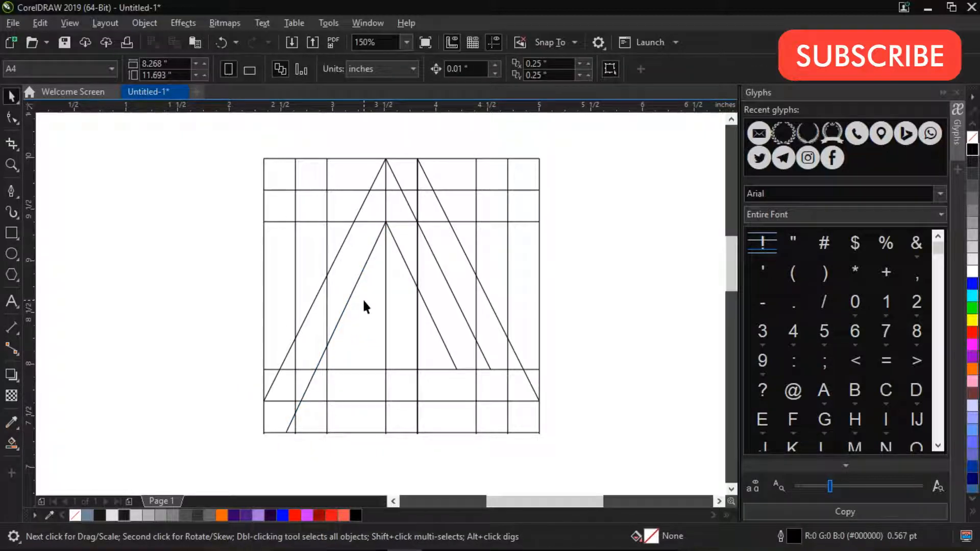
Shorten one of the stacked fifth vertical lines by lowering its top end to the third horizontal line
{"action": "left_click", "coordinate": [384, 200]}
{"action": "left_click", "coordinate": [401, 199]}
{"action": "left_click", "coordinate": [417, 192]}
{"action": "left_click", "coordinate": [415, 191]}
{"action": "left_click", "coordinate": [418, 192]}
{"action": "key", "text": "F10"}
{"action": "left_click_drag", "start_coordinate": [418, 159], "coordinate": [417, 220]}
{"action": "key", "text": "space"}
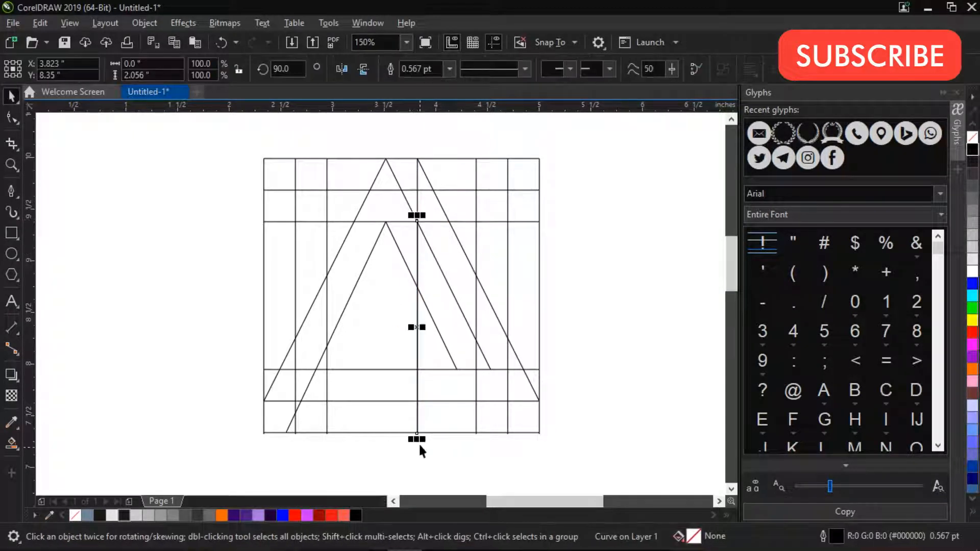
Slant the shortened line by moving its bottom end left onto the fourth horizontal line, parallel to the inner left diagonal
{"action": "key", "text": "F10"}
{"action": "left_click_drag", "start_coordinate": [414, 436], "coordinate": [348, 369]}
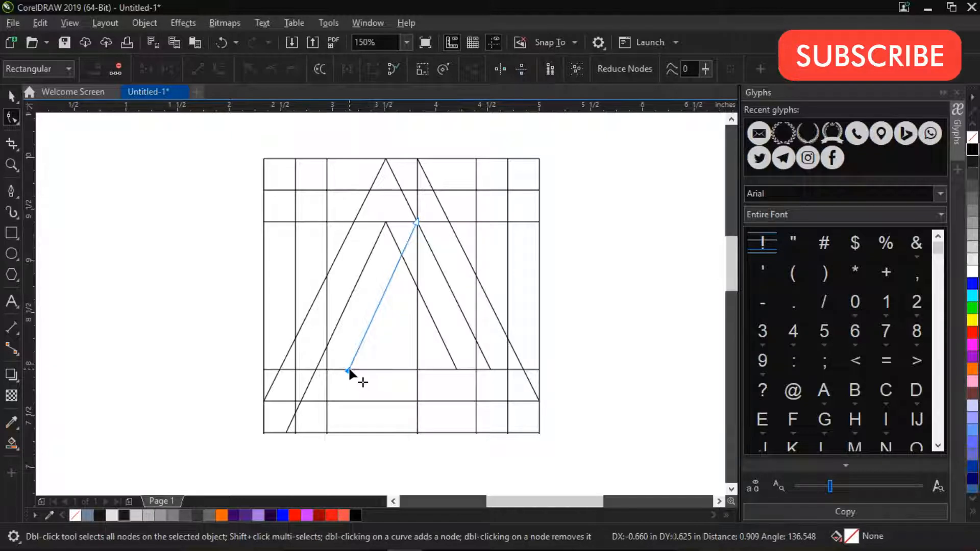
{"action": "key", "text": "space"}
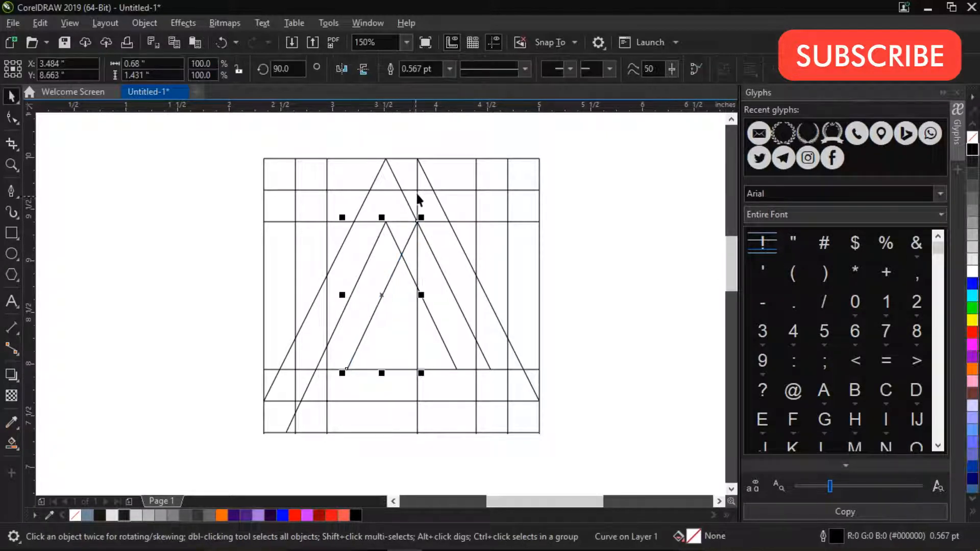
Delete the remaining full-height fifth vertical line from the grid
{"action": "left_click", "coordinate": [417, 179]}
{"action": "left_click", "coordinate": [418, 177]}
{"action": "key", "text": "Delete"}
{"action": "scroll", "coordinate": [366, 265], "scroll_direction": "down", "scroll_amount": 1}
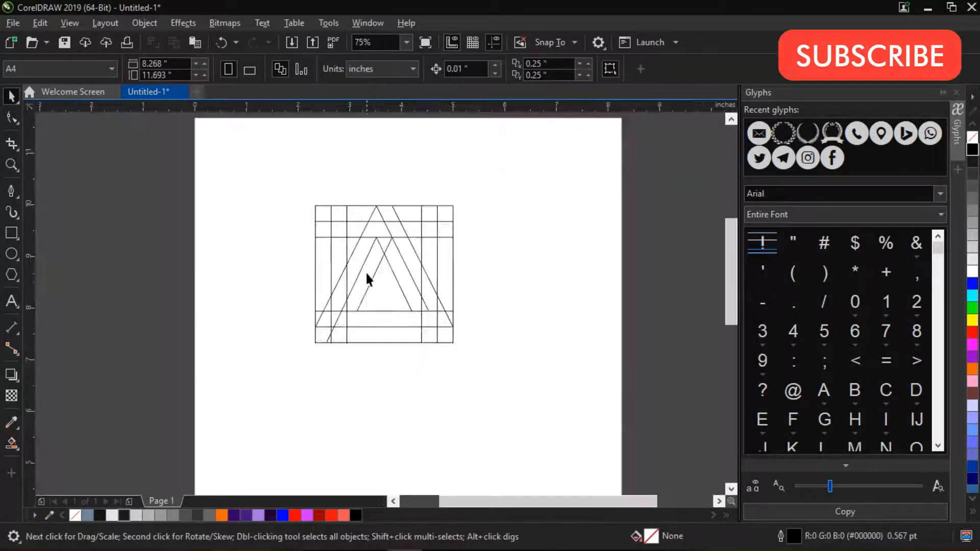
Draw a Pen line from the outer left diagonal's lower end to the inner left diagonal's end on the grid's bottom edge
{"action": "scroll", "coordinate": [349, 309], "scroll_direction": "up", "scroll_amount": 2}
{"action": "left_click", "coordinate": [12, 117]}
{"action": "left_click", "coordinate": [11, 191]}
{"action": "scroll", "coordinate": [219, 405], "scroll_direction": "up", "scroll_amount": 2}
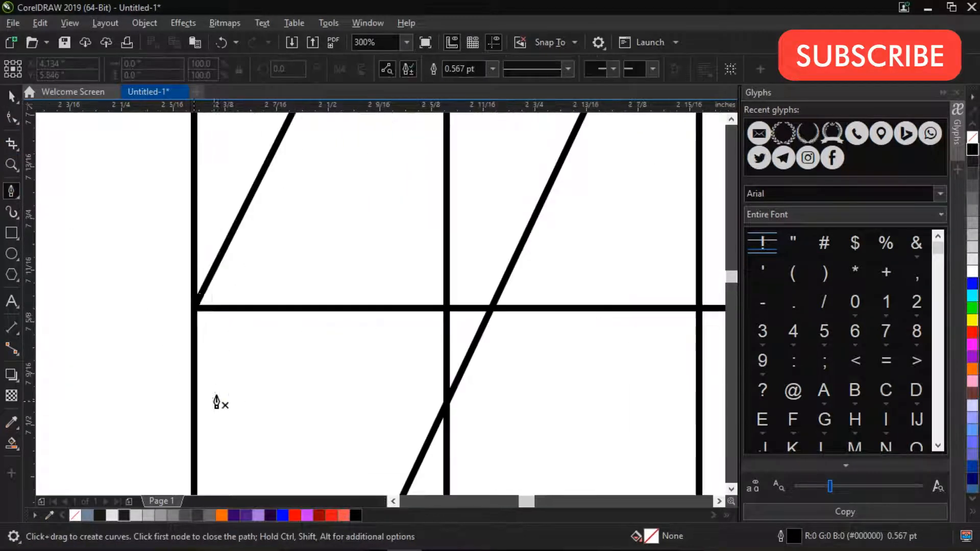
{"action": "left_click", "coordinate": [199, 306]}
{"action": "scroll", "coordinate": [201, 309], "scroll_direction": "down", "scroll_amount": 2}
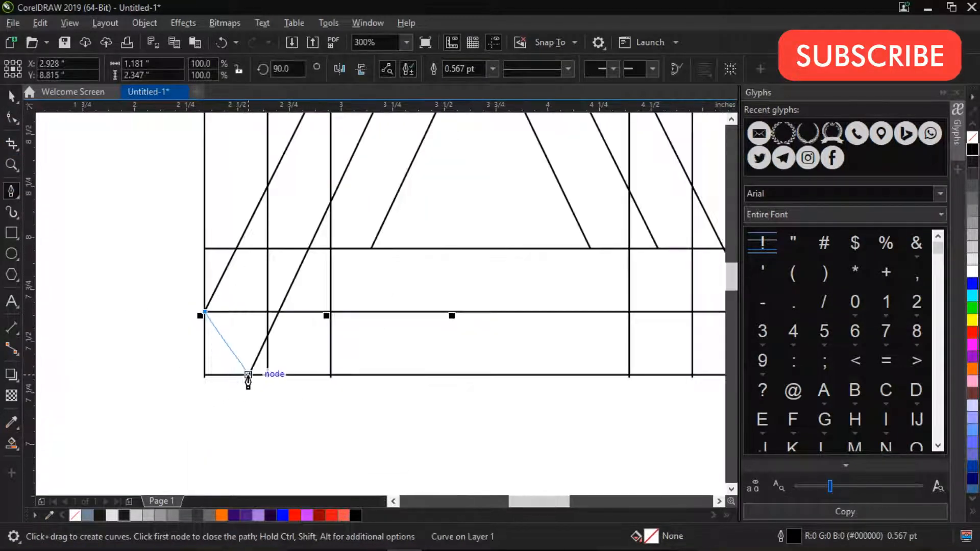
{"action": "left_click", "coordinate": [248, 375]}
{"action": "key", "text": "Escape"}
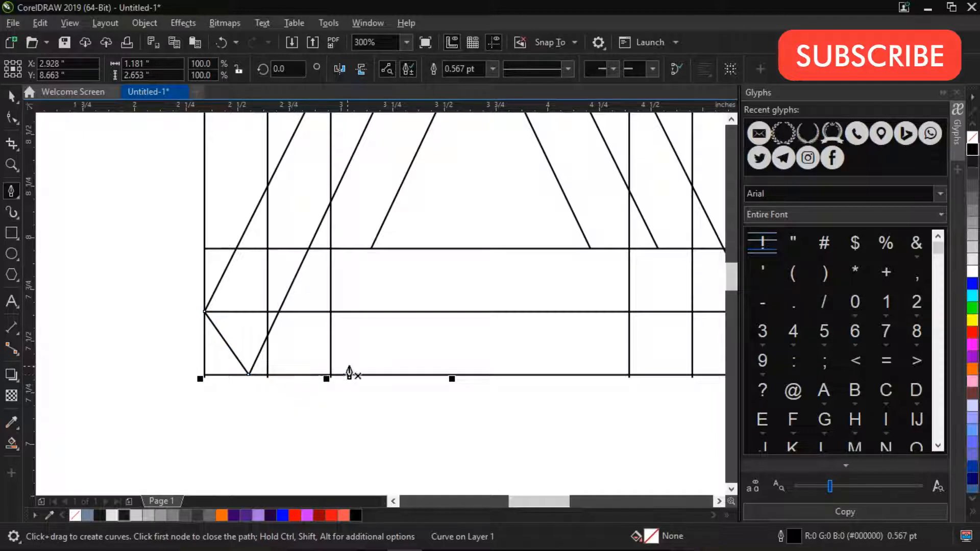
Draw a Pen line from the outer right diagonal's lower end to the bottom end of the seventh vertical line
{"action": "scroll", "coordinate": [351, 374], "scroll_direction": "down", "scroll_amount": 2}
{"action": "scroll", "coordinate": [475, 382], "scroll_direction": "up", "scroll_amount": 2}
{"action": "left_click", "coordinate": [332, 277]}
{"action": "left_click", "coordinate": [269, 341]}
{"action": "key", "text": "Escape"}
{"action": "scroll", "coordinate": [306, 357], "scroll_direction": "down", "scroll_amount": 2}
{"action": "key", "text": "space"}
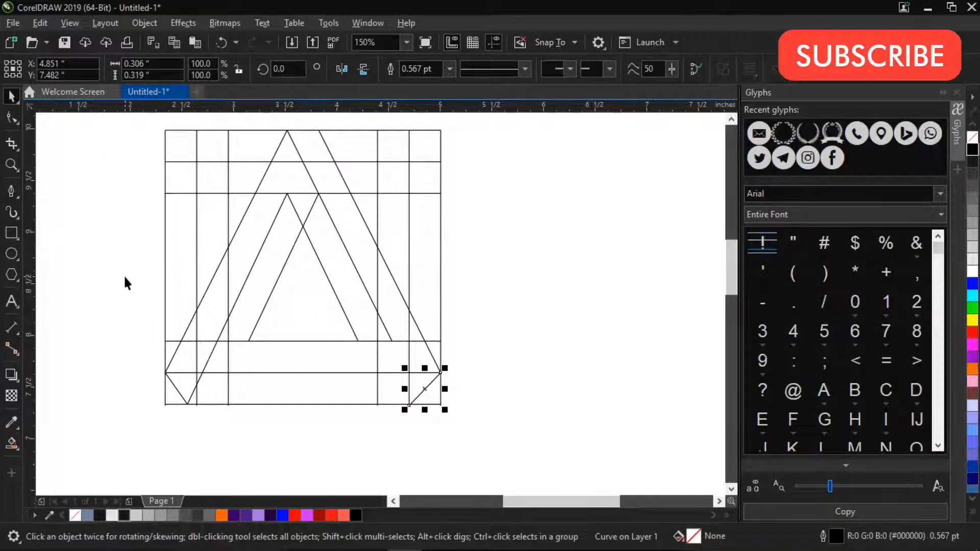
{"action": "left_click", "coordinate": [133, 284]}
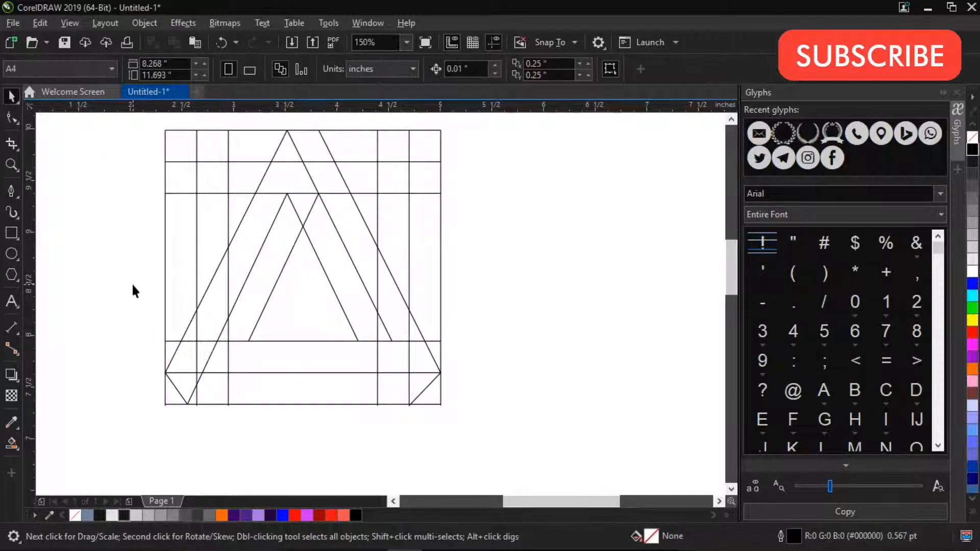
Smart-fill the regions of the outer right diagonal band and the triangle's lower-right corner, undoing the overextended fill of the bottom band
{"action": "left_click", "coordinate": [11, 451]}
{"action": "left_click", "coordinate": [306, 148]}
{"action": "left_click", "coordinate": [330, 176]}
{"action": "left_click", "coordinate": [376, 273]}
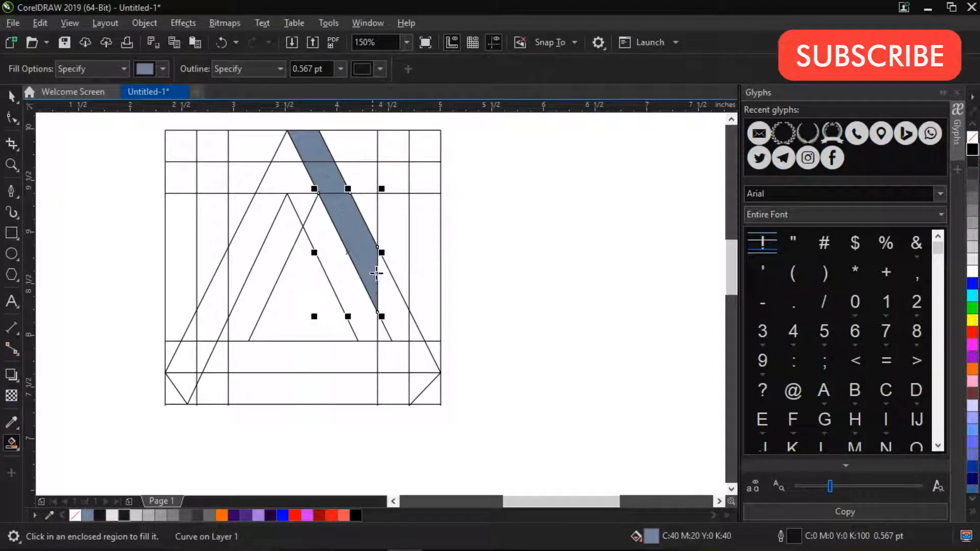
{"action": "left_click", "coordinate": [389, 296]}
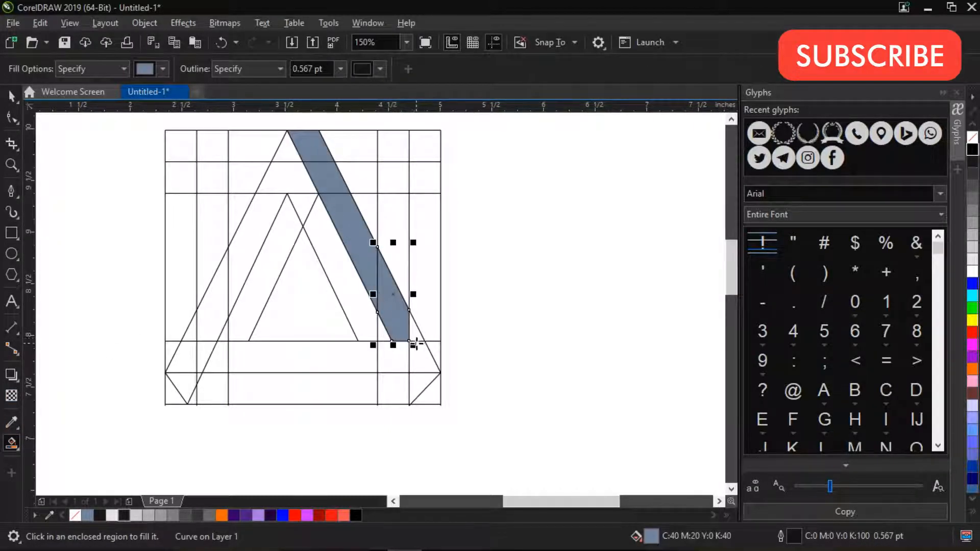
{"action": "left_click", "coordinate": [417, 334]}
{"action": "left_click", "coordinate": [423, 357]}
{"action": "left_click", "coordinate": [393, 357]}
{"action": "left_click", "coordinate": [316, 356]}
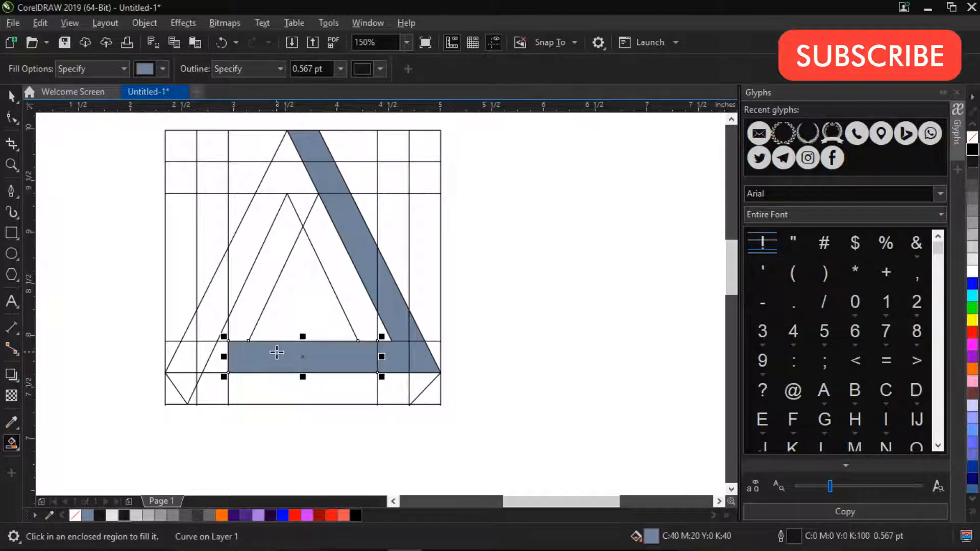
{"action": "key", "text": "ctrl+z"}
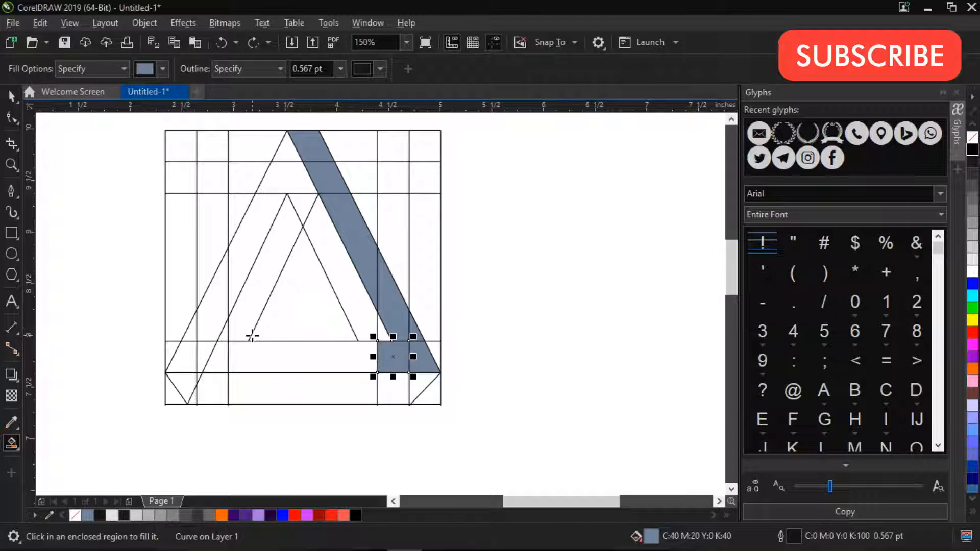
Extend the innermost left diagonal's lower end to the fifth horizontal line and smart-fill the bottom band up to that diagonal
{"action": "left_click", "coordinate": [251, 337]}
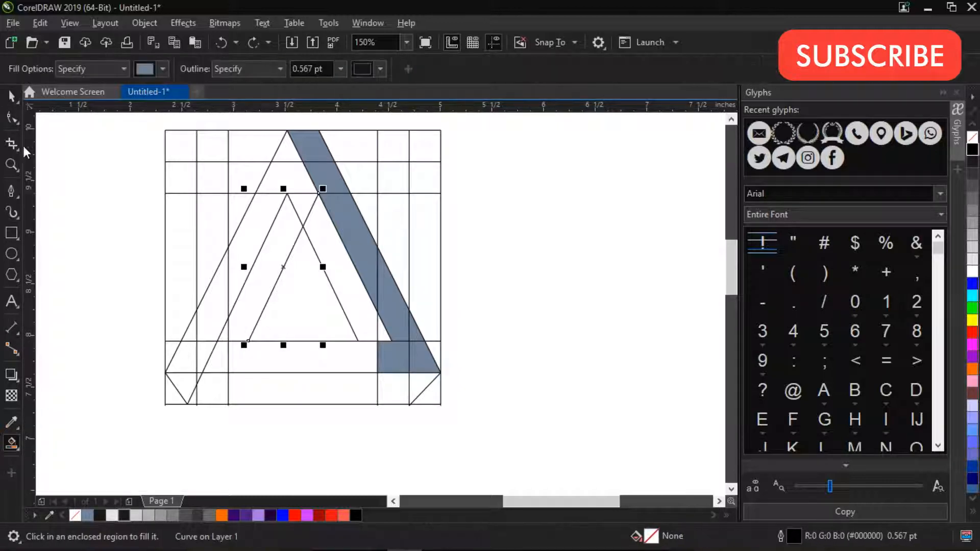
{"action": "left_click", "coordinate": [12, 118]}
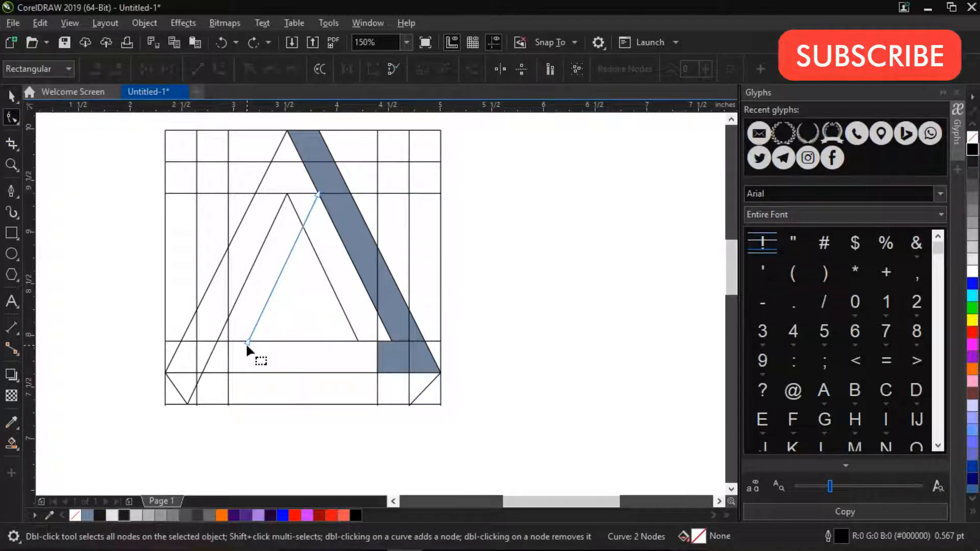
{"action": "left_click_drag", "start_coordinate": [247, 341], "coordinate": [232, 372]}
{"action": "key", "text": "space"}
{"action": "left_click", "coordinate": [137, 383]}
{"action": "key", "text": "space"}
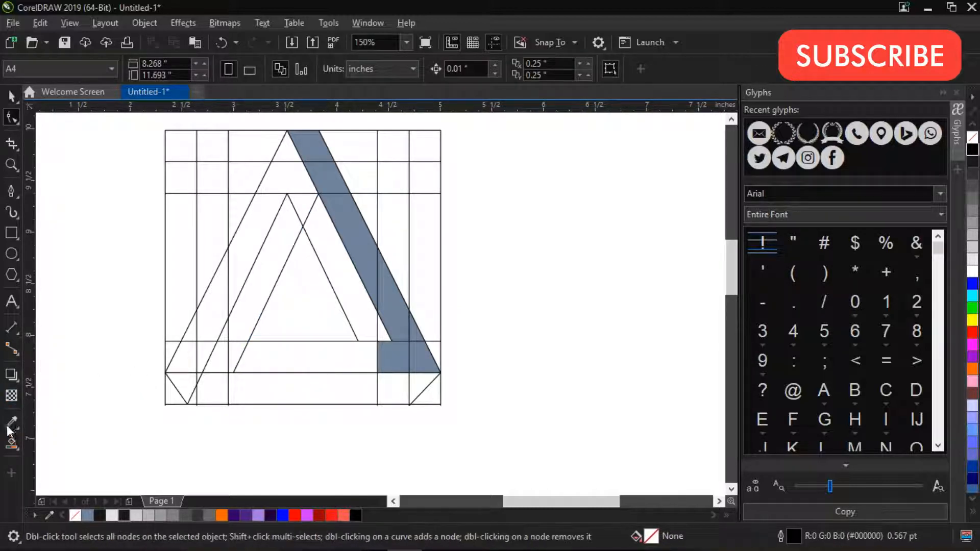
{"action": "left_click", "coordinate": [11, 443]}
{"action": "left_click", "coordinate": [345, 357]}
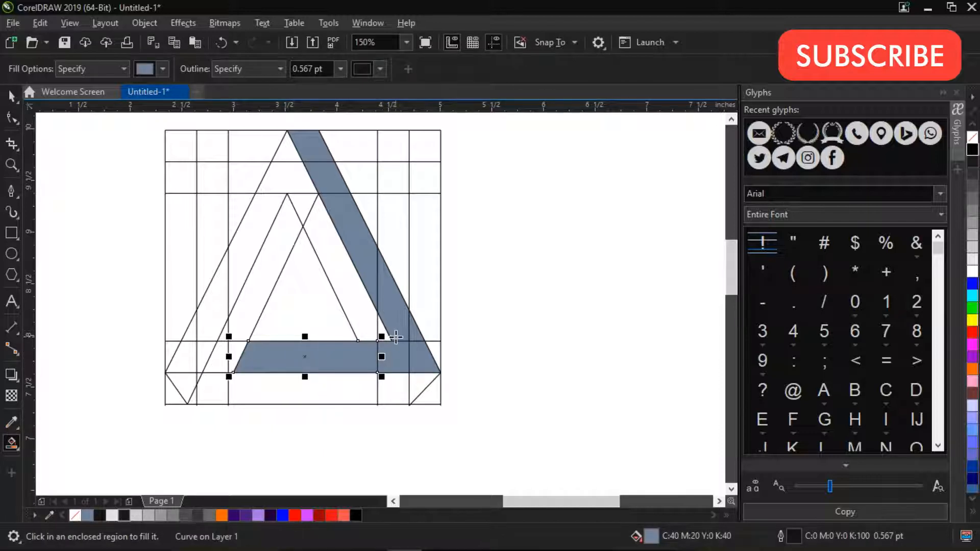
Remove the outlines from all filled pieces of the right and bottom bands and weld them into one shape
{"action": "key", "text": "space"}
{"action": "left_click", "coordinate": [396, 355], "text": "shift"}
{"action": "left_click", "coordinate": [421, 352], "text": "shift"}
{"action": "left_click", "coordinate": [411, 323], "text": "shift"}
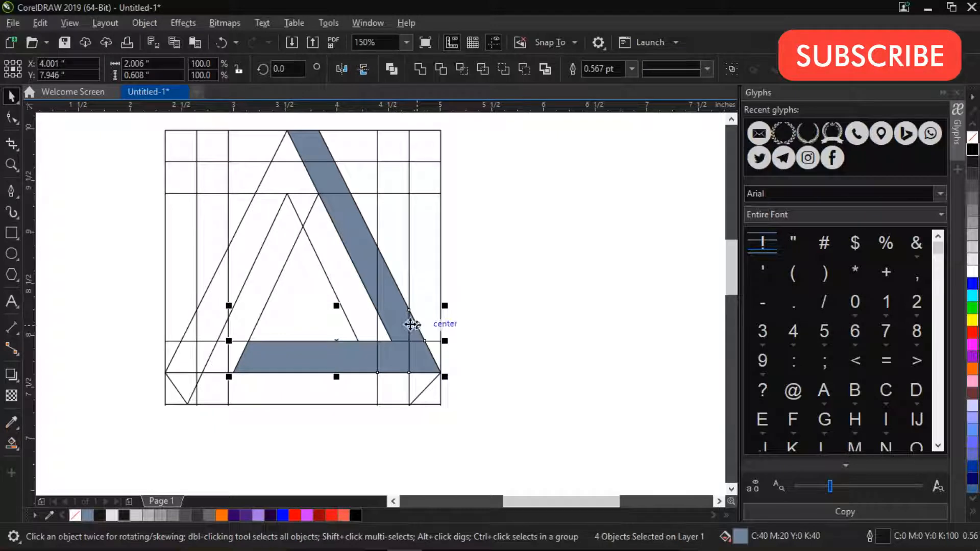
{"action": "left_click", "coordinate": [364, 264], "text": "shift"}
{"action": "left_click", "coordinate": [341, 186], "text": "shift"}
{"action": "left_click", "coordinate": [322, 149], "text": "shift"}
{"action": "left_click_drag", "start_coordinate": [341, 246], "coordinate": [460, 265]}
{"action": "key", "text": "ctrl+z"}
{"action": "left_click", "coordinate": [394, 295], "text": "shift"}
{"action": "right_click", "coordinate": [75, 515]}
{"action": "left_click", "coordinate": [421, 69]}
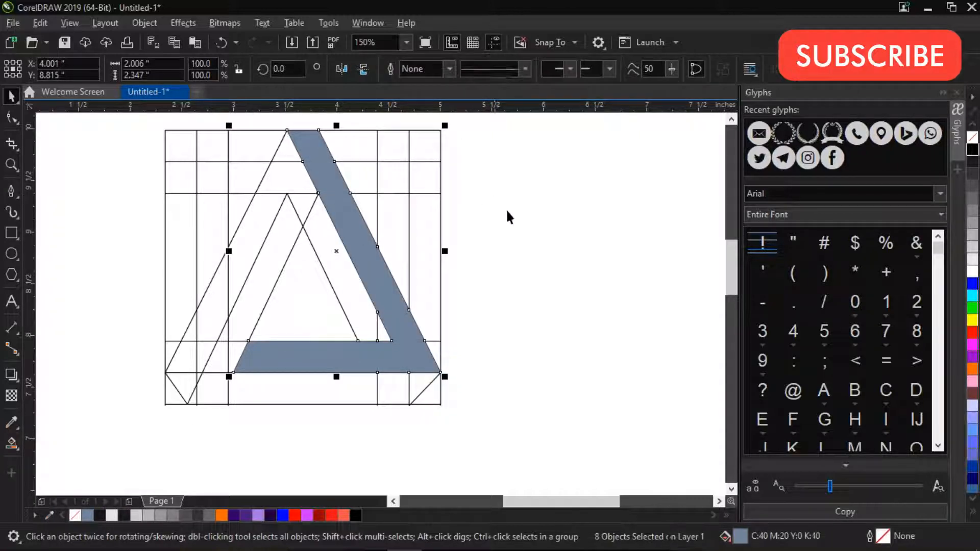
{"action": "left_click", "coordinate": [493, 200]}
Smart-fill the regions of the inner right diagonal band and the triangle's apex left of the welded shape
{"action": "key", "text": "space"}
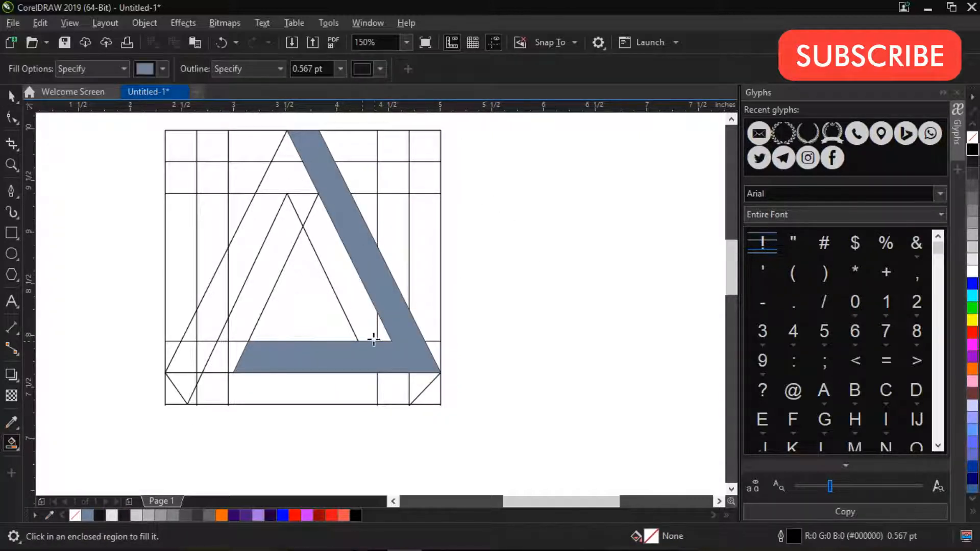
{"action": "left_click", "coordinate": [385, 333]}
{"action": "left_click", "coordinate": [361, 306]}
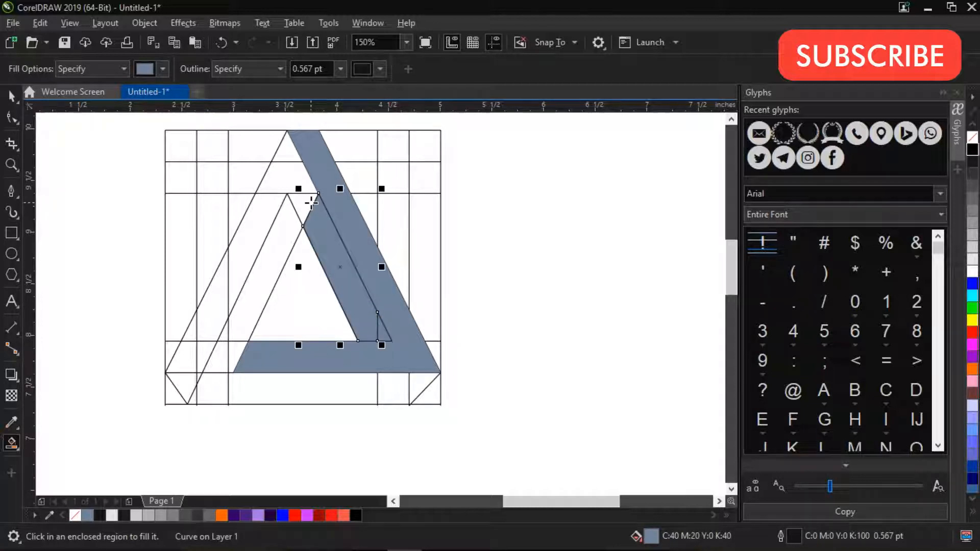
{"action": "left_click", "coordinate": [307, 200]}
{"action": "left_click", "coordinate": [290, 179]}
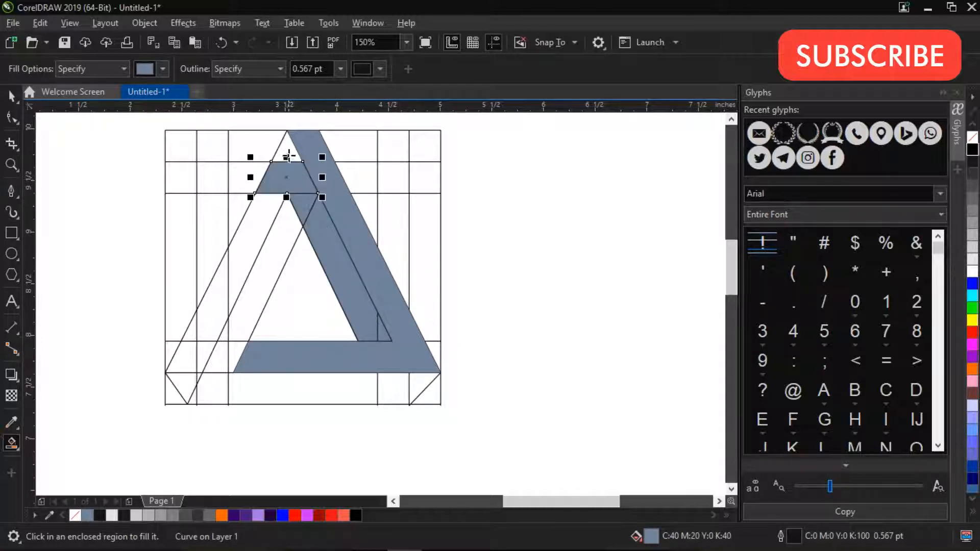
{"action": "left_click", "coordinate": [285, 152]}
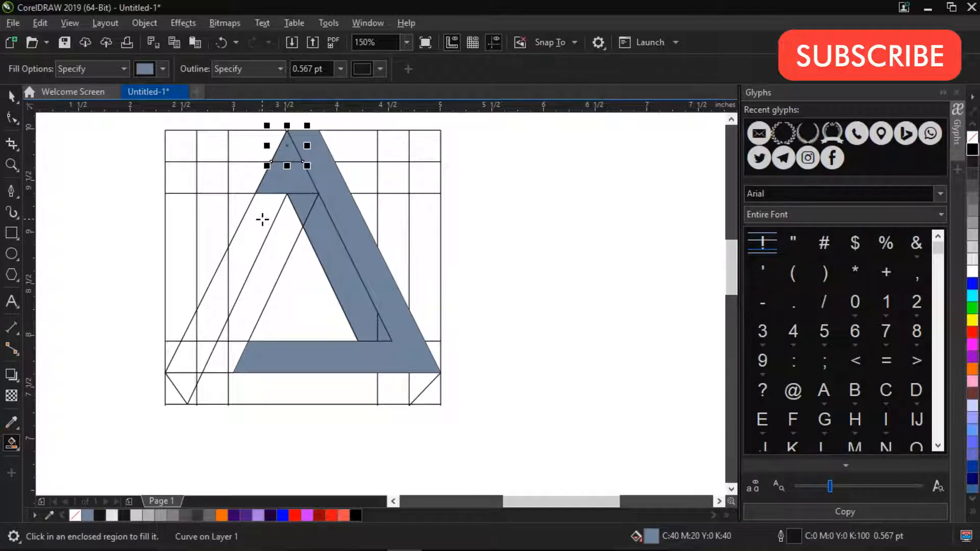
Smart-fill the regions of the outer left diagonal band from below the apex down to the pointed lower-left corner
{"action": "left_click", "coordinate": [262, 218]}
{"action": "left_click", "coordinate": [216, 286]}
{"action": "left_click", "coordinate": [186, 337]}
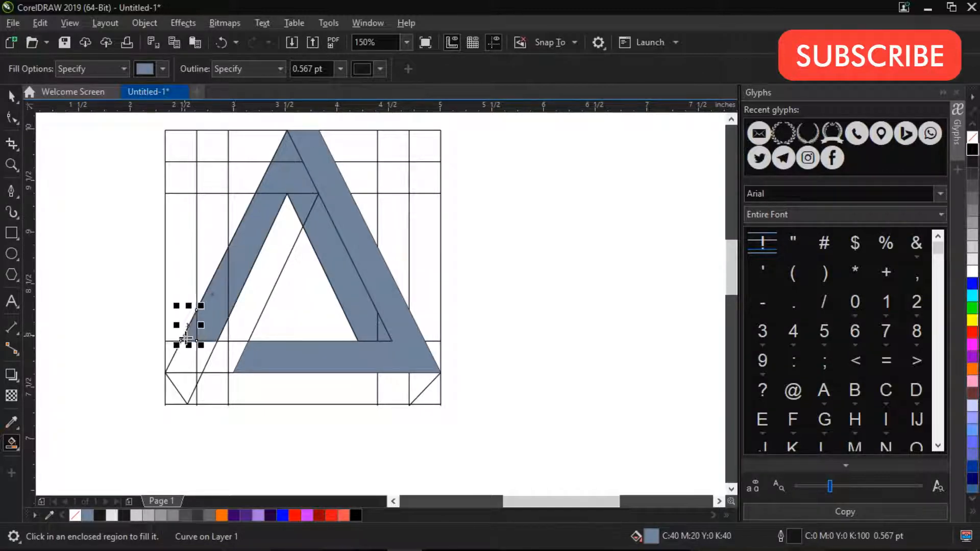
{"action": "left_click", "coordinate": [184, 361]}
{"action": "left_click", "coordinate": [202, 356]}
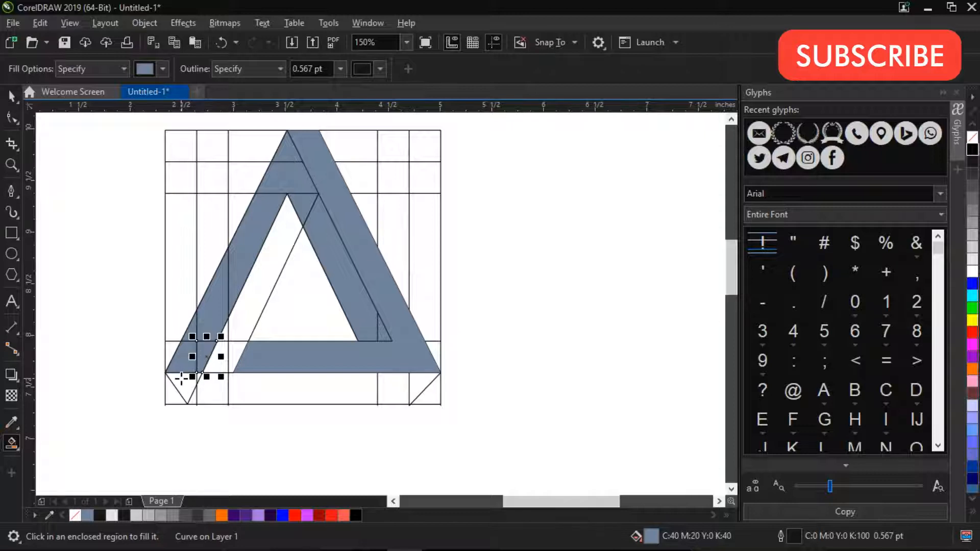
{"action": "left_click", "coordinate": [182, 380]}
{"action": "scroll", "coordinate": [200, 379], "scroll_direction": "up", "scroll_amount": 3}
{"action": "left_click", "coordinate": [201, 378]}
{"action": "scroll", "coordinate": [200, 377], "scroll_direction": "down", "scroll_amount": 3}
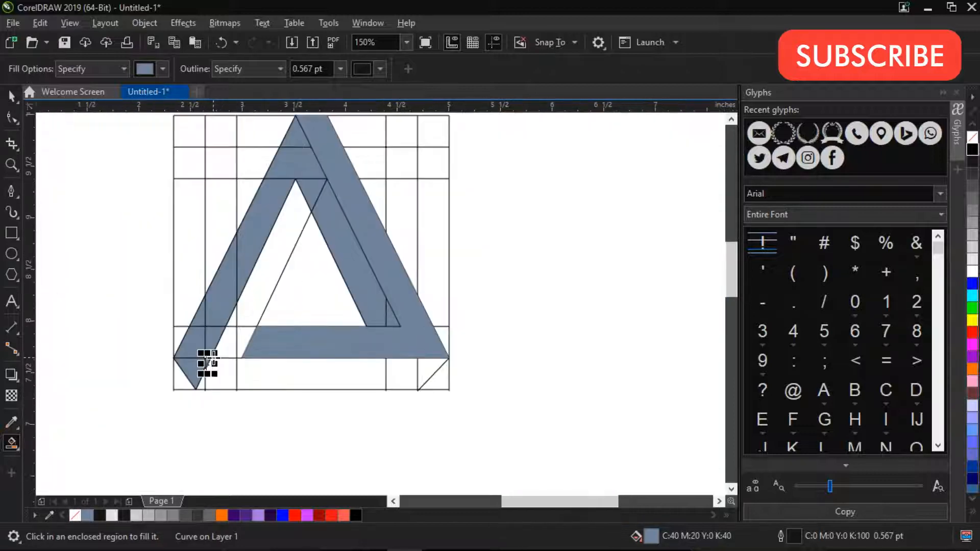
Remove the outlines from all filled pieces of the outer left band, apex and inner right band, and weld them into one shape
{"action": "key", "text": "space"}
{"action": "left_click", "coordinate": [190, 339], "text": "shift"}
{"action": "left_click", "coordinate": [218, 333], "text": "shift"}
{"action": "left_click", "coordinate": [225, 305], "text": "shift"}
{"action": "left_click", "coordinate": [209, 285], "text": "shift"}
{"action": "left_click", "coordinate": [202, 316], "text": "shift"}
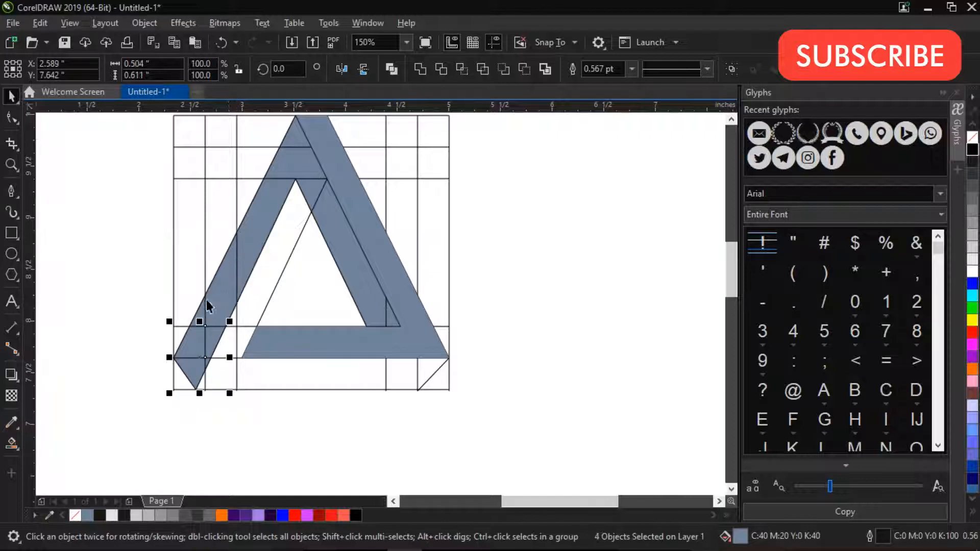
{"action": "left_click", "coordinate": [213, 310], "text": "shift"}
{"action": "left_click", "coordinate": [248, 230], "text": "shift"}
{"action": "left_click", "coordinate": [284, 152], "text": "shift"}
{"action": "left_click", "coordinate": [326, 147], "text": "shift"}
{"action": "left_click", "coordinate": [295, 142], "text": "shift"}
{"action": "left_click", "coordinate": [340, 236], "text": "shift"}
{"action": "left_click", "coordinate": [396, 327], "text": "shift"}
{"action": "scroll", "coordinate": [331, 253], "scroll_direction": "down", "scroll_amount": 2}
{"action": "left_click_drag", "start_coordinate": [313, 256], "coordinate": [194, 223]}
{"action": "key", "text": "ctrl+z"}
{"action": "scroll", "coordinate": [304, 225], "scroll_direction": "up", "scroll_amount": 2}
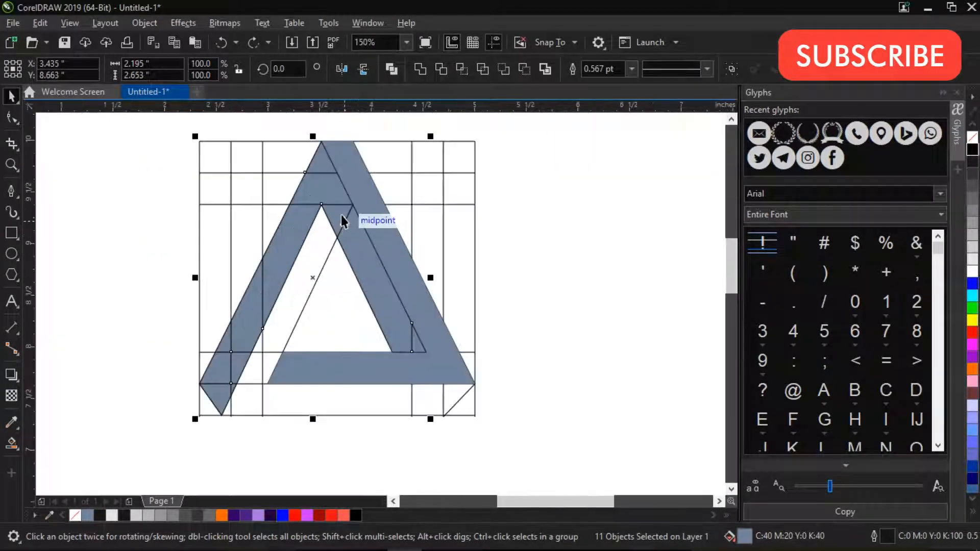
{"action": "left_click", "coordinate": [337, 216], "text": "shift"}
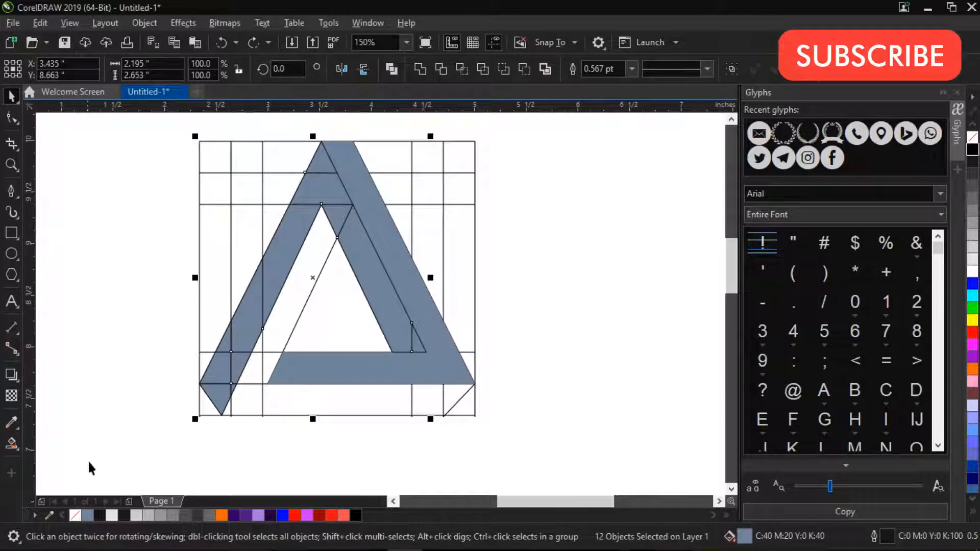
{"action": "right_click", "coordinate": [76, 515]}
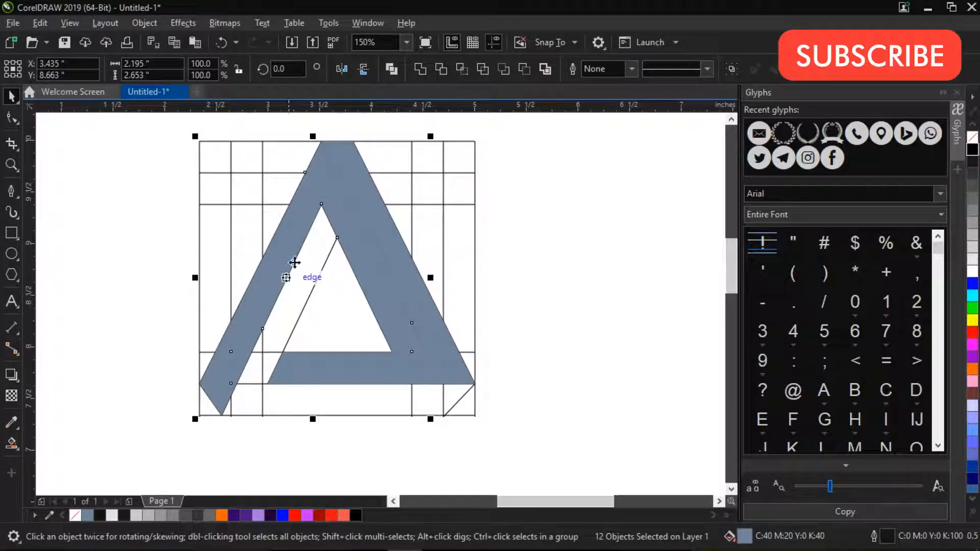
{"action": "left_click", "coordinate": [420, 69]}
{"action": "left_click", "coordinate": [134, 286]}
Smart-fill the regions of the inner left diagonal band down to the lower edge of the inner bottom band
{"action": "left_click", "coordinate": [11, 443]}
{"action": "left_click", "coordinate": [292, 301]}
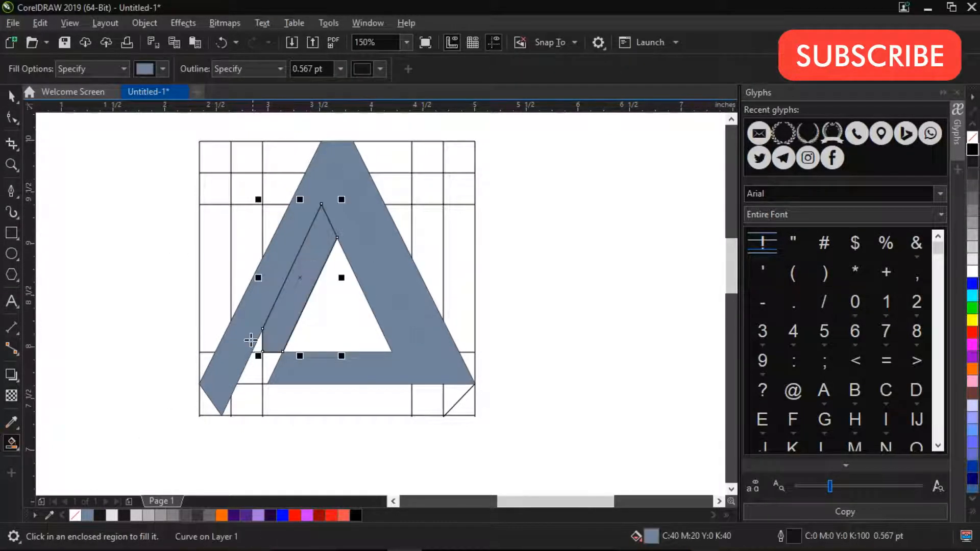
{"action": "left_click", "coordinate": [252, 379]}
{"action": "scroll", "coordinate": [263, 365], "scroll_direction": "up", "scroll_amount": 1}
{"action": "left_click", "coordinate": [258, 327]}
{"action": "left_click", "coordinate": [275, 350]}
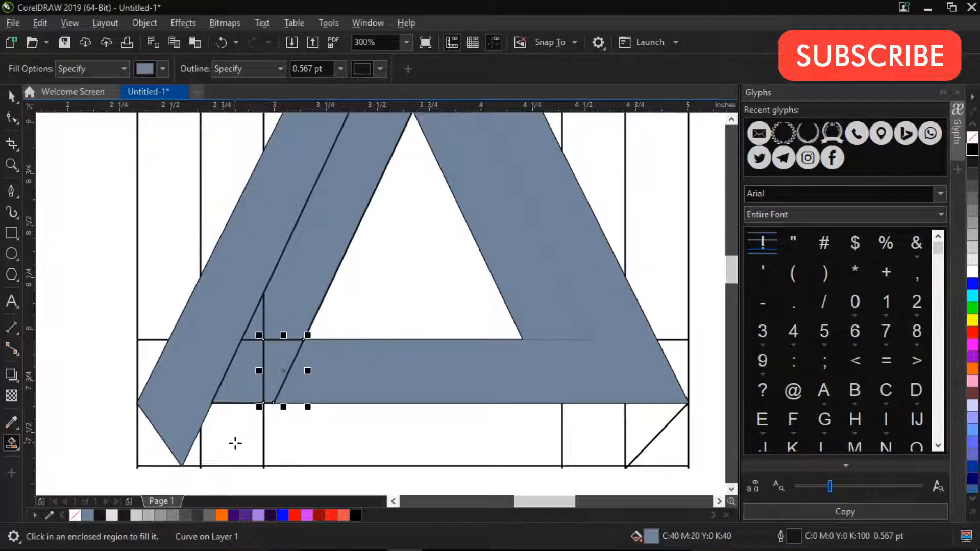
Smart-fill the regions of the lowest horizontal band, from the left diagonal to the slanted lower-right corner
{"action": "left_click", "coordinate": [236, 444]}
{"action": "scroll", "coordinate": [196, 452], "scroll_direction": "up", "scroll_amount": 1}
{"action": "left_click", "coordinate": [184, 452]}
{"action": "scroll", "coordinate": [185, 452], "scroll_direction": "down", "scroll_amount": 2}
{"action": "left_click", "coordinate": [357, 434]}
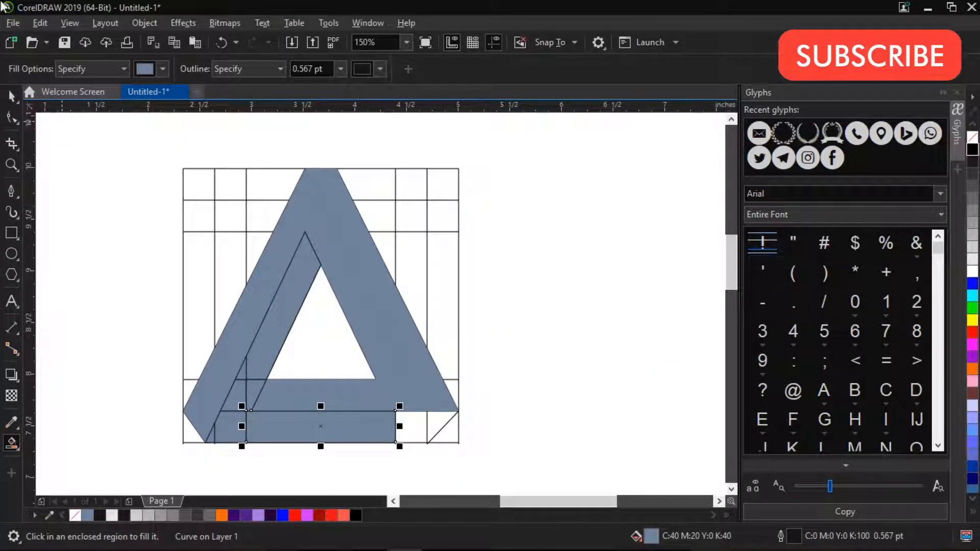
{"action": "left_click", "coordinate": [436, 428]}
{"action": "left_click", "coordinate": [413, 427]}
Remove the outlines from all filled pieces of the lowest band and inner left band, and weld them into one shape
{"action": "key", "text": "space"}
{"action": "left_click", "coordinate": [441, 421], "text": "shift"}
{"action": "left_click", "coordinate": [235, 424], "text": "shift"}
{"action": "left_click", "coordinate": [217, 440], "text": "shift"}
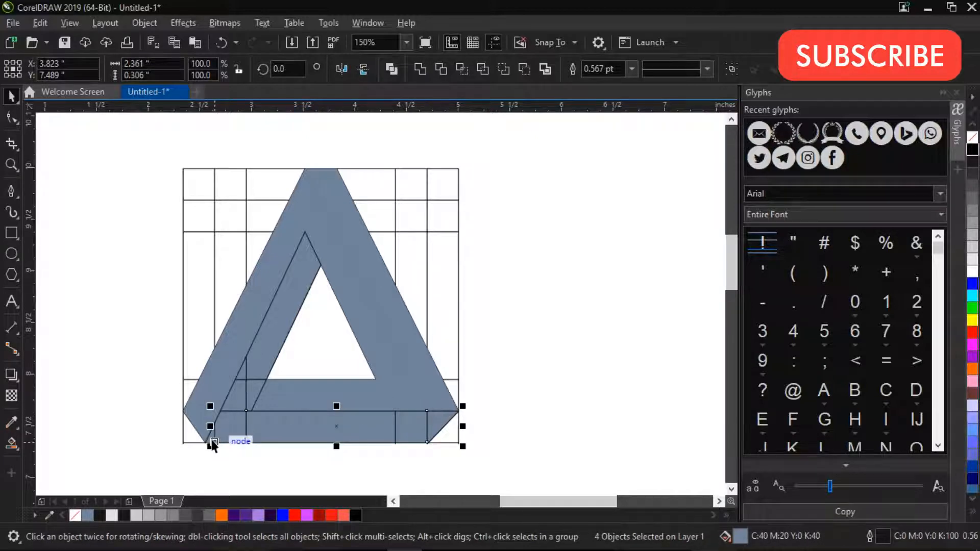
{"action": "scroll", "coordinate": [212, 441], "scroll_direction": "up", "scroll_amount": 1}
{"action": "left_click", "coordinate": [211, 439], "text": "shift"}
{"action": "left_click", "coordinate": [265, 352], "text": "shift"}
{"action": "left_click", "coordinate": [303, 353], "text": "shift"}
{"action": "left_click", "coordinate": [270, 313], "text": "shift"}
{"action": "left_click", "coordinate": [321, 274], "text": "shift"}
{"action": "scroll", "coordinate": [320, 271], "scroll_direction": "down", "scroll_amount": 2}
{"action": "left_click_drag", "start_coordinate": [353, 261], "coordinate": [259, 247]}
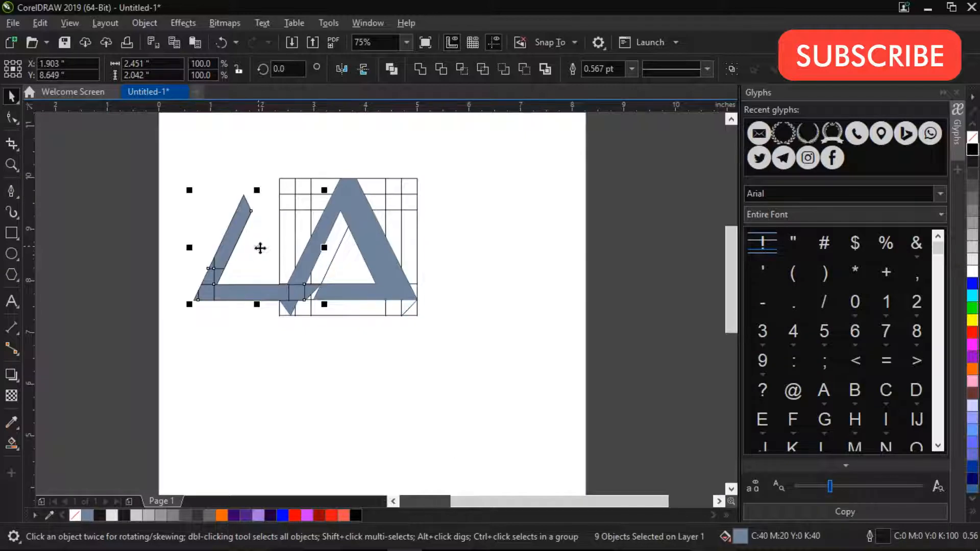
{"action": "key", "text": "ctrl+z"}
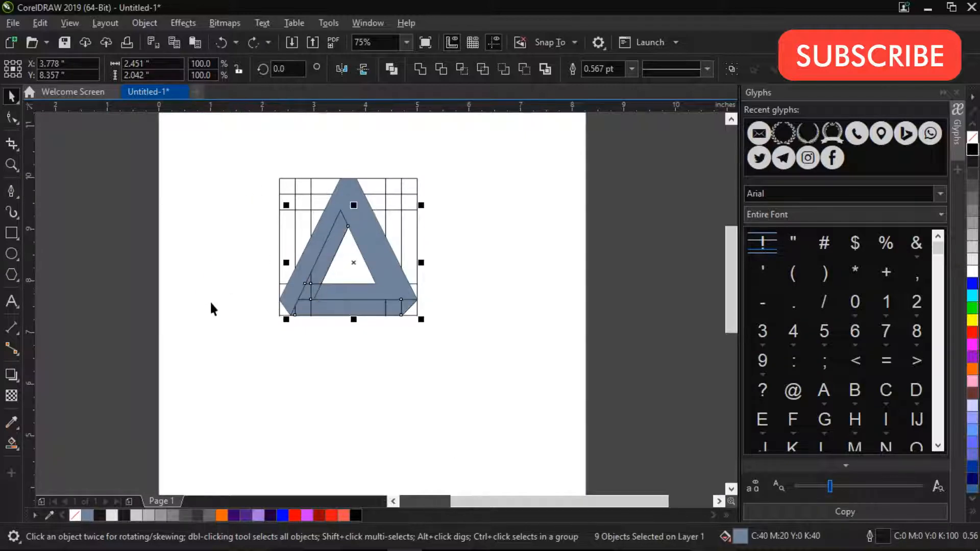
{"action": "right_click", "coordinate": [74, 516]}
{"action": "left_click", "coordinate": [427, 67]}
{"action": "left_click", "coordinate": [292, 154]}
Duplicate the whole logo with its grid lines so that one copy sits outside the page's left edge
{"action": "left_click_drag", "start_coordinate": [477, 364], "coordinate": [477, 360]}
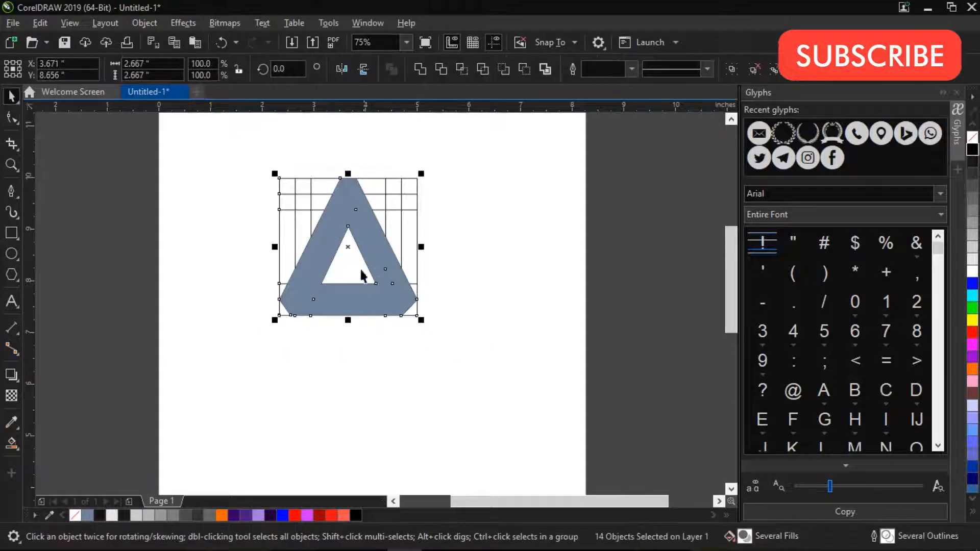
{"action": "left_click_drag", "start_coordinate": [383, 269], "coordinate": [409, 300]}
{"action": "right_click", "coordinate": [409, 300]}
{"action": "left_click", "coordinate": [223, 243]}
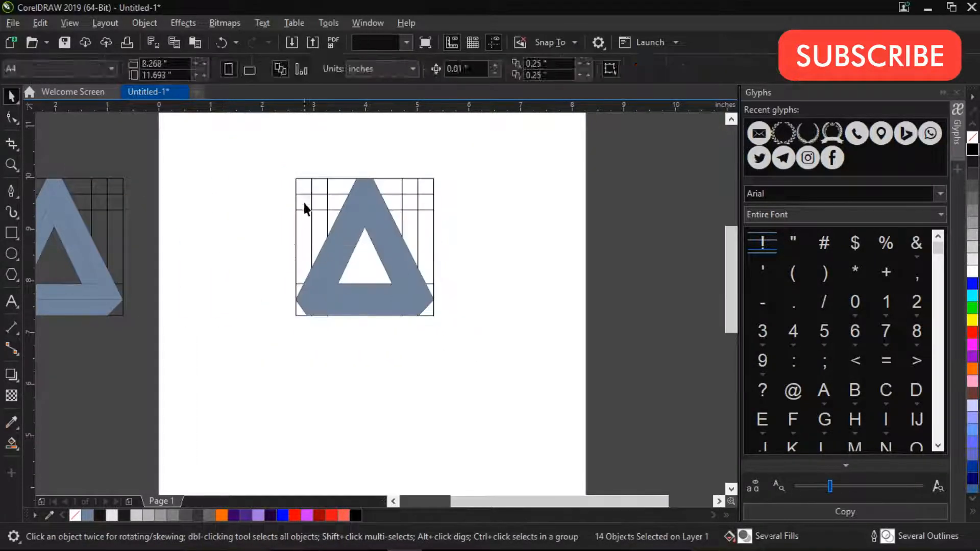
Delete all horizontal, vertical and slanted construction lines around the logo on the page
{"action": "left_click", "coordinate": [304, 210]}
{"action": "key", "text": "Delete"}
{"action": "left_click_drag", "start_coordinate": [256, 167], "coordinate": [329, 347]}
{"action": "key", "text": "Delete"}
{"action": "left_click_drag", "start_coordinate": [429, 346], "coordinate": [443, 349]}
{"action": "key", "text": "Delete"}
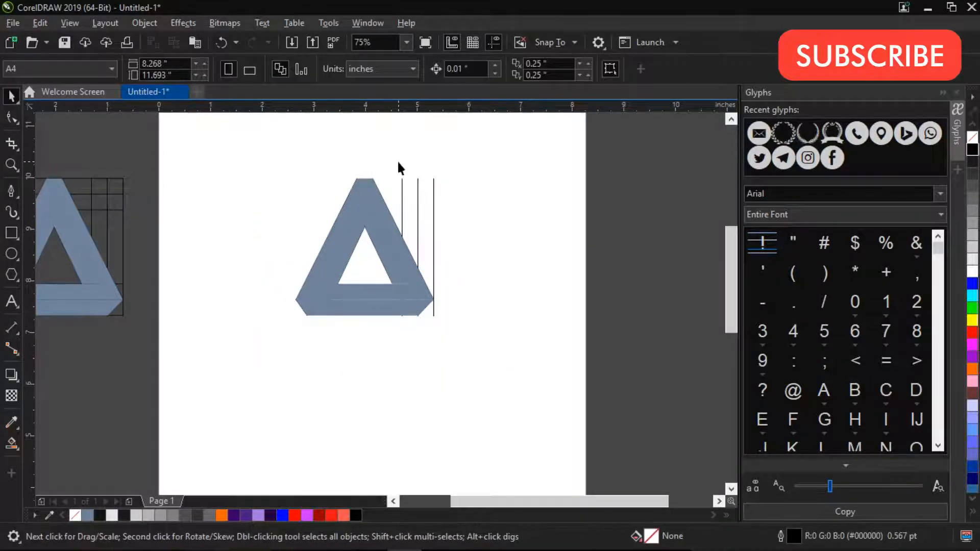
{"action": "left_click_drag", "start_coordinate": [514, 353], "coordinate": [513, 353]}
{"action": "key", "text": "Delete"}
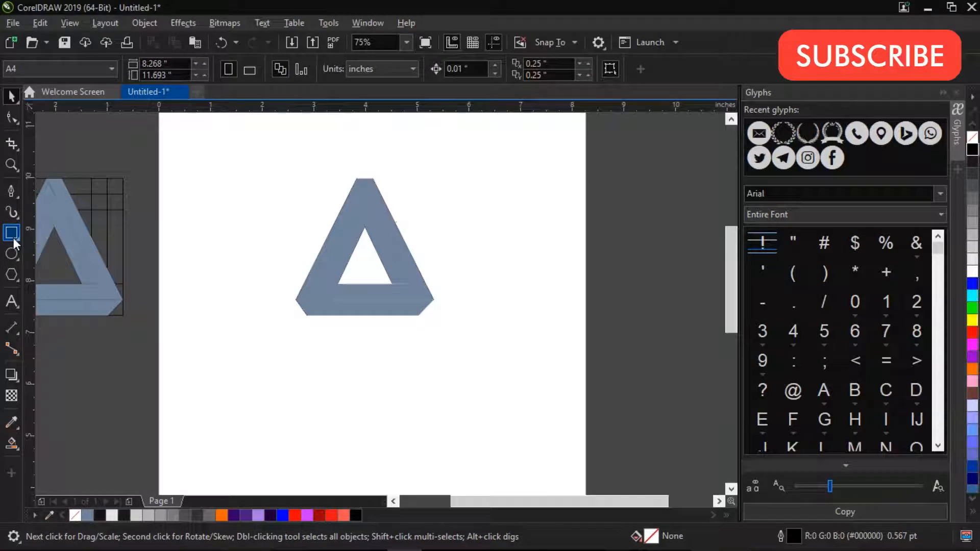
Draw a background rectangle about 5.93 by 3.82 inches around the logo and centre it on the triangle
{"action": "left_click_drag", "start_coordinate": [233, 147], "coordinate": [540, 343]}
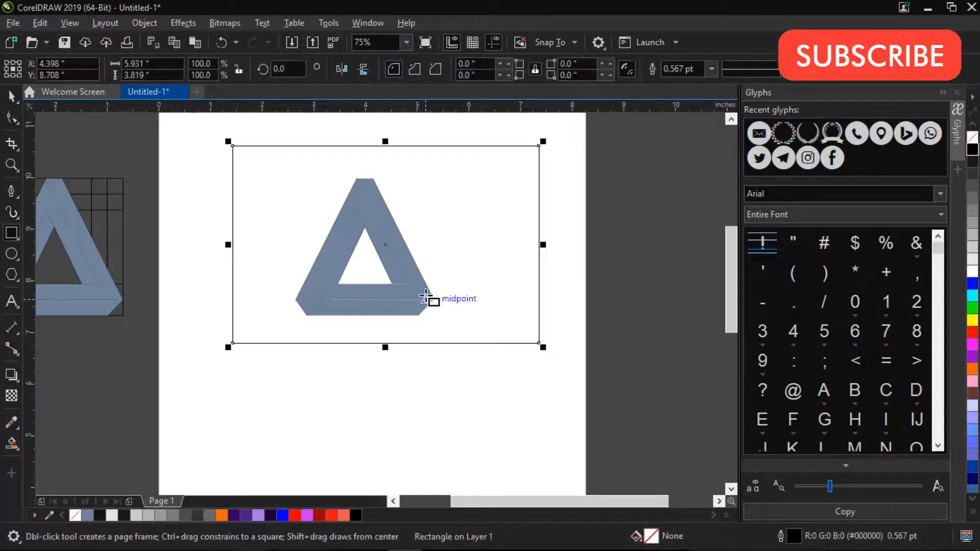
{"action": "scroll", "coordinate": [429, 291], "scroll_direction": "up", "scroll_amount": 2}
{"action": "key", "text": "space"}
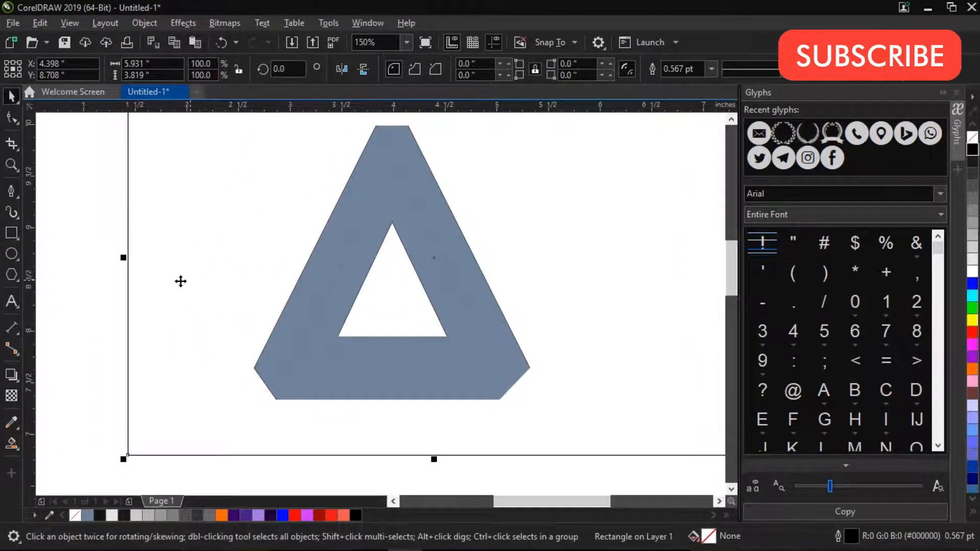
{"action": "left_click_drag", "start_coordinate": [221, 280], "coordinate": [176, 288]}
{"action": "key", "text": "space"}
{"action": "left_click_drag", "start_coordinate": [255, 291], "coordinate": [247, 312]}
{"action": "scroll", "coordinate": [253, 286], "scroll_direction": "down", "scroll_amount": 2}
{"action": "scroll", "coordinate": [282, 244], "scroll_direction": "up", "scroll_amount": 1}
{"action": "left_click_drag", "start_coordinate": [282, 243], "coordinate": [352, 229]}
{"action": "key", "text": "z"}
{"action": "left_click_drag", "start_coordinate": [131, 151], "coordinate": [595, 460]}
{"action": "left_click_drag", "start_coordinate": [143, 147], "coordinate": [587, 466]}
{"action": "key", "text": "space"}
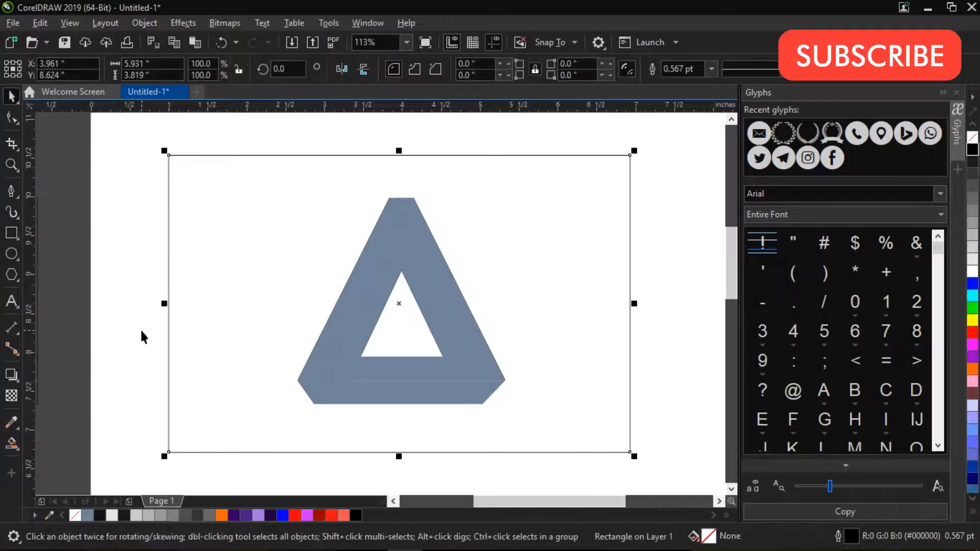
Fill the outer-left and inner-right shape with light grey #CCCCCC and the inner-left and bottom shape with dark grey #4D4D4D
{"action": "left_click", "coordinate": [367, 279]}
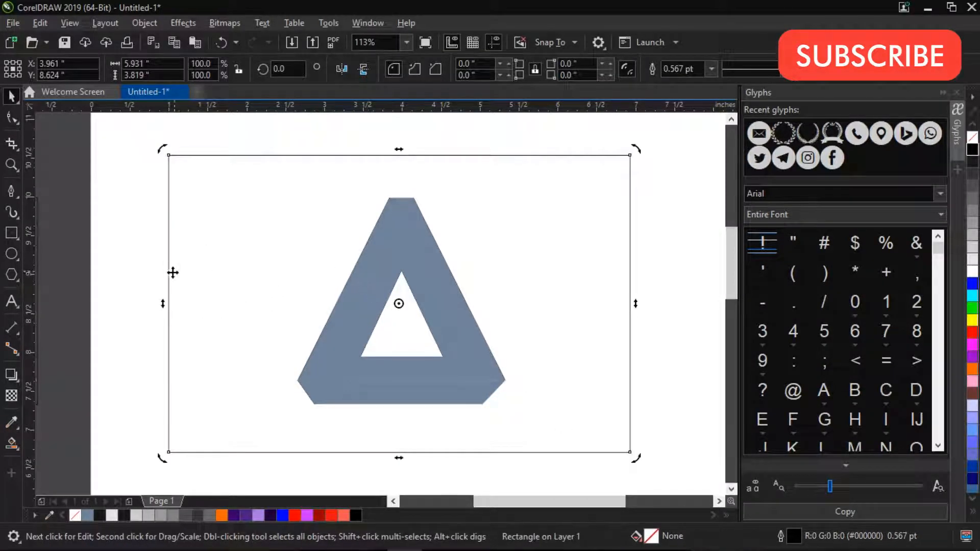
{"action": "left_click", "coordinate": [137, 262]}
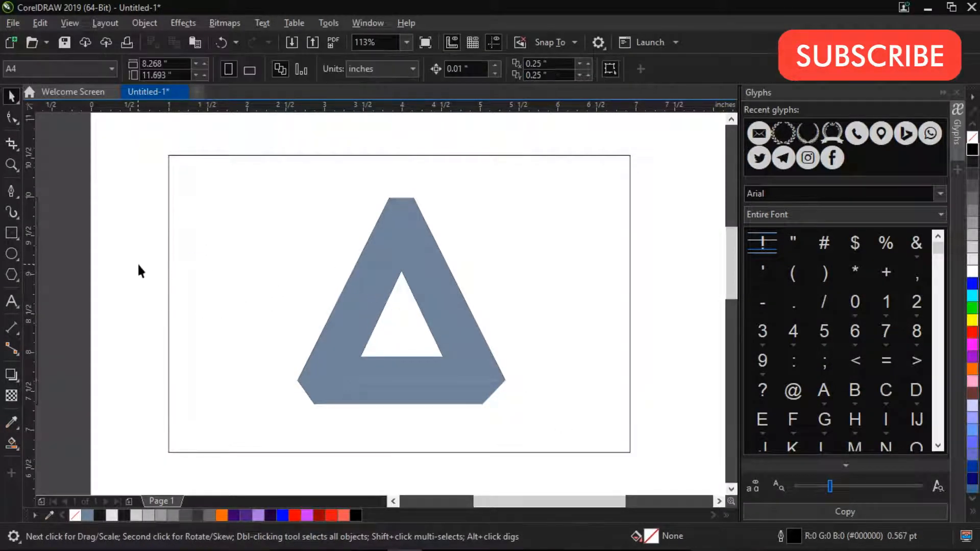
{"action": "left_click", "coordinate": [364, 264]}
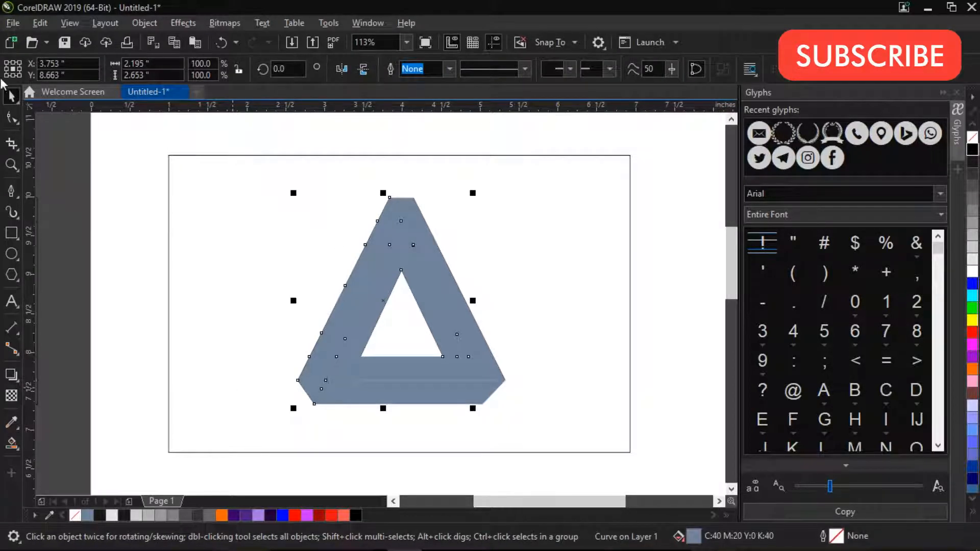
{"action": "left_click", "coordinate": [974, 254]}
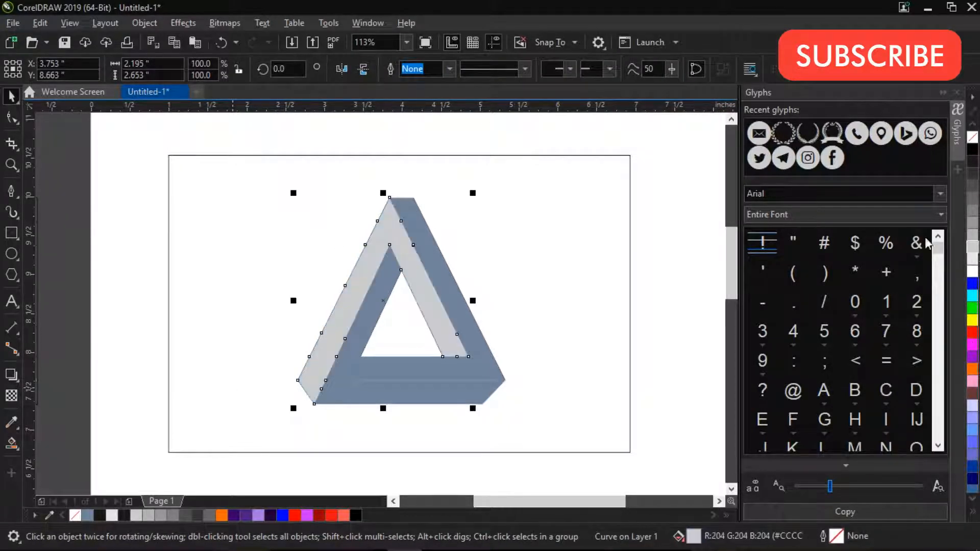
{"action": "key", "text": "Escape"}
{"action": "left_click", "coordinate": [358, 392]}
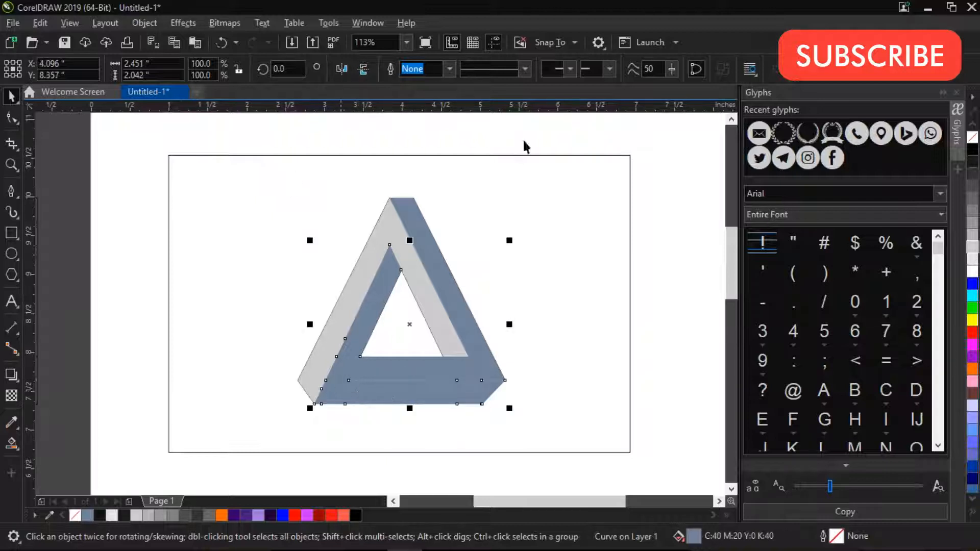
{"action": "left_click", "coordinate": [973, 188]}
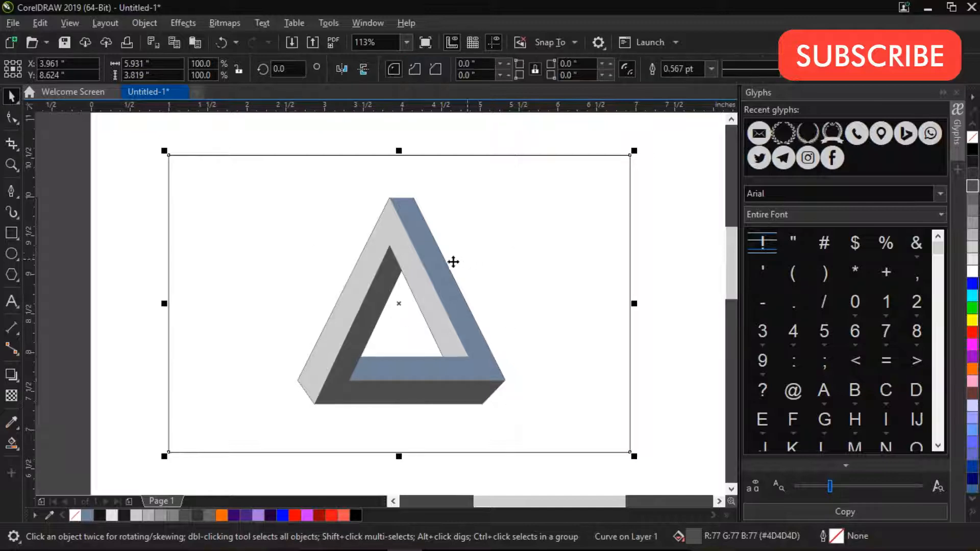
Fill the outer-right and inner-bottom shape with 40% Black (#999999)
{"action": "left_click", "coordinate": [447, 282]}
{"action": "left_click", "coordinate": [972, 199]}
{"action": "left_click", "coordinate": [973, 198]}
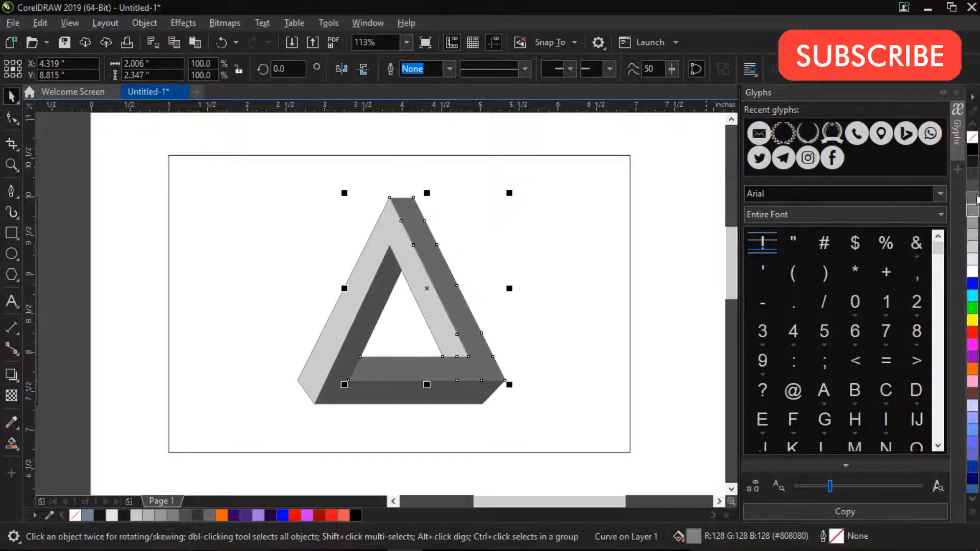
{"action": "left_click", "coordinate": [973, 214]}
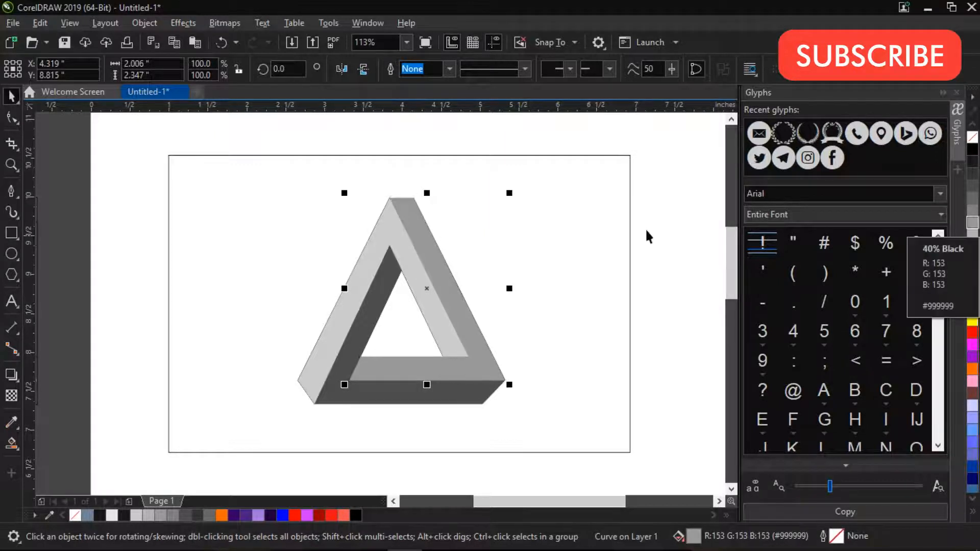
{"action": "left_click", "coordinate": [659, 271]}
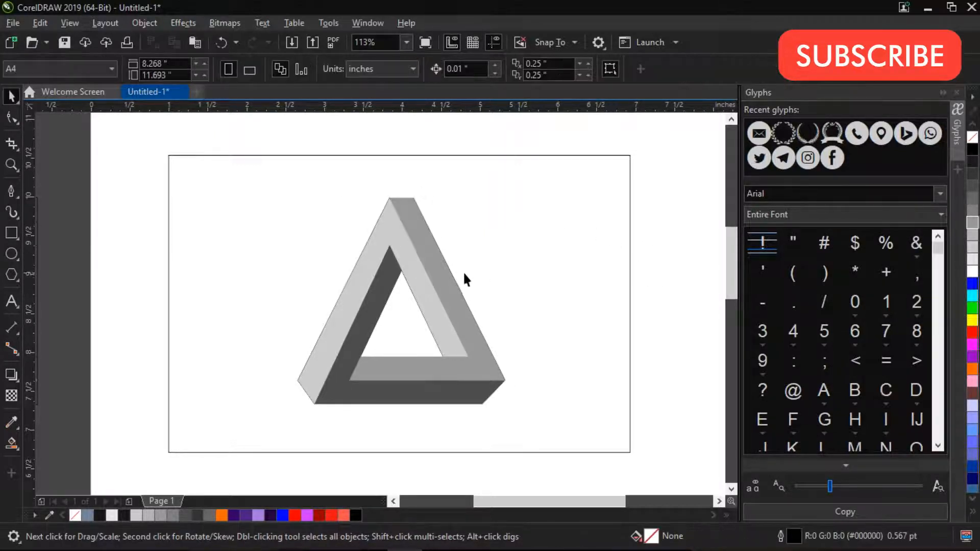
Fill the background rectangle with near-black #1A1A1A
{"action": "left_click", "coordinate": [251, 279]}
{"action": "scroll", "coordinate": [289, 245], "scroll_direction": "down", "scroll_amount": 1}
{"action": "scroll", "coordinate": [297, 258], "scroll_direction": "up", "scroll_amount": 1}
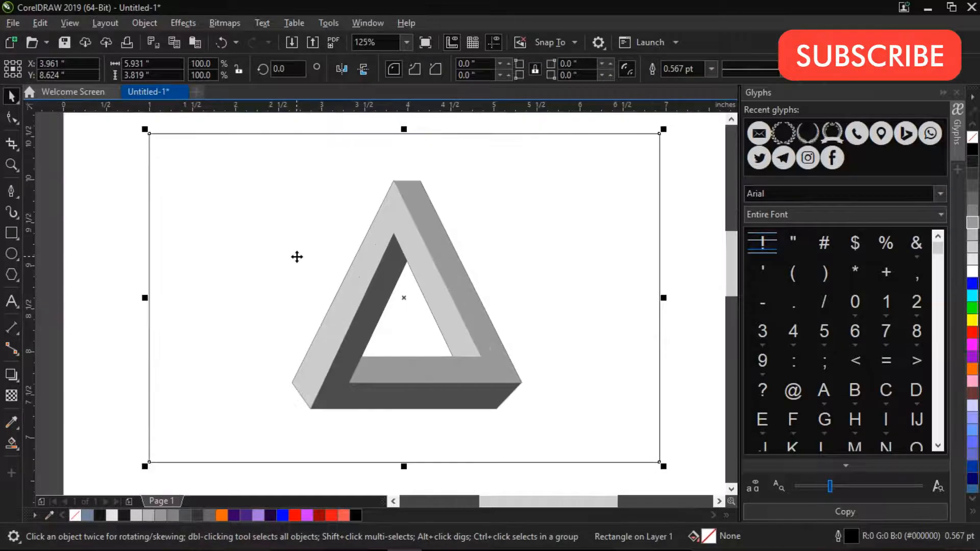
{"action": "left_click_drag", "start_coordinate": [313, 258], "coordinate": [311, 294]}
{"action": "left_click", "coordinate": [971, 164]}
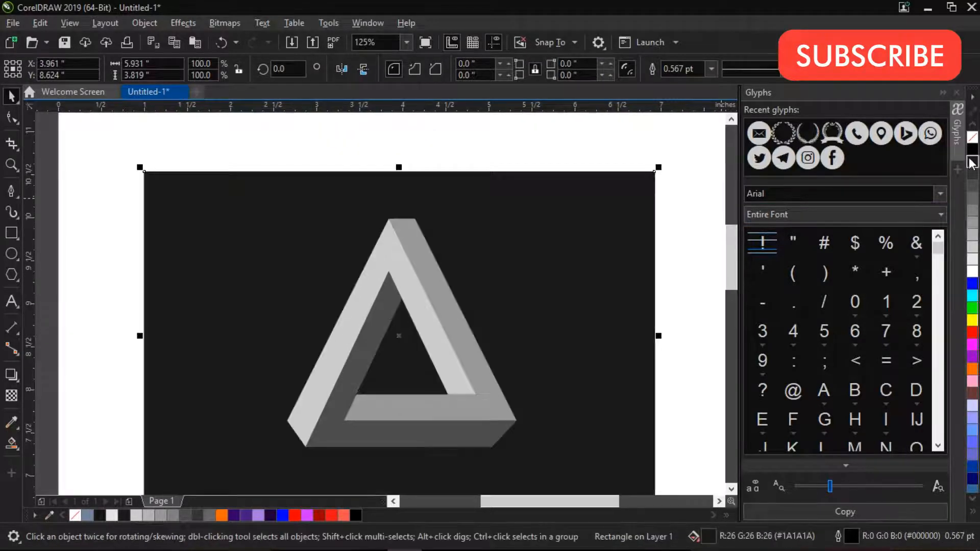
Delete the spare copy of the logo and its grid lines outside the page
{"action": "scroll", "coordinate": [474, 172], "scroll_direction": "down", "scroll_amount": 2}
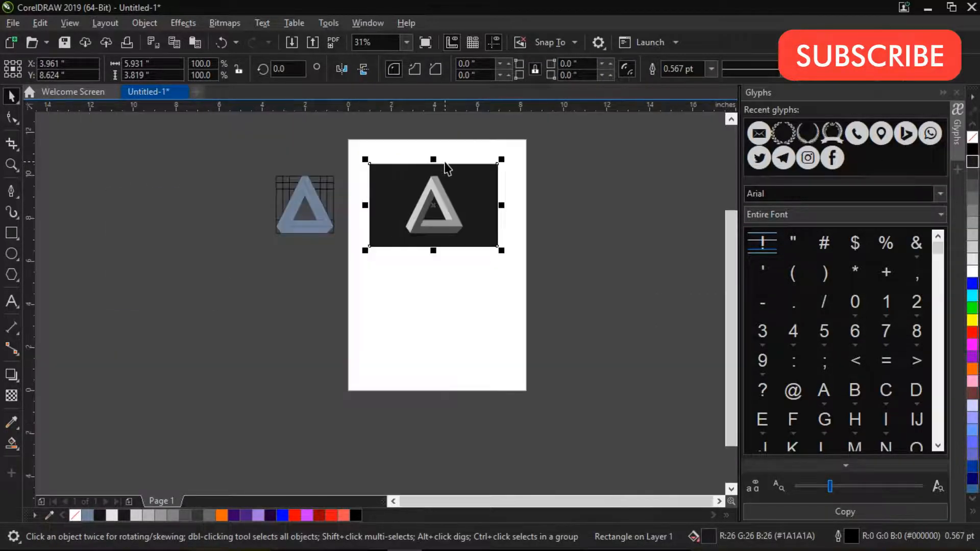
{"action": "scroll", "coordinate": [444, 166], "scroll_direction": "up", "scroll_amount": 1}
{"action": "scroll", "coordinate": [253, 171], "scroll_direction": "down", "scroll_amount": 1}
{"action": "left_click_drag", "start_coordinate": [144, 157], "coordinate": [264, 260]}
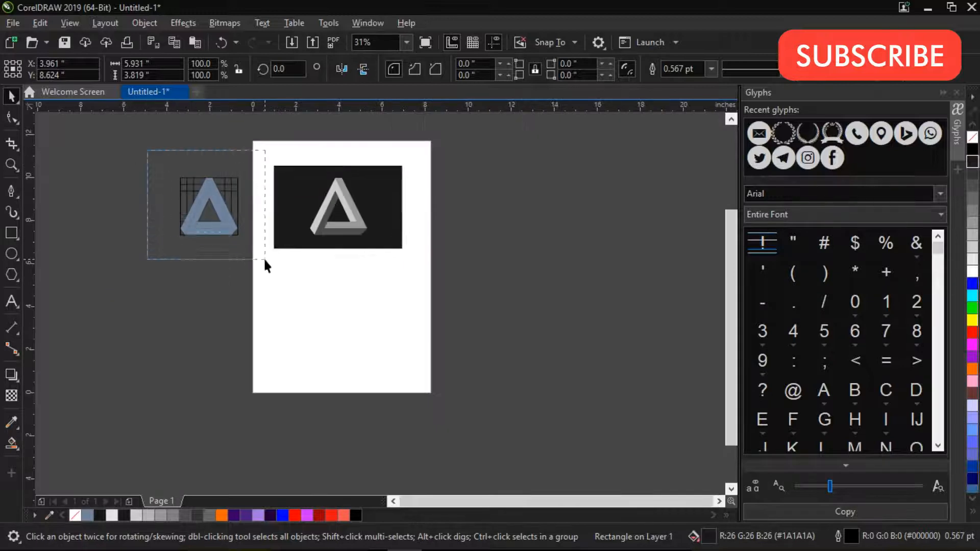
{"action": "key", "text": "Delete"}
Group the logo shapes together with the background rectangle
{"action": "scroll", "coordinate": [341, 201], "scroll_direction": "up", "scroll_amount": 1}
{"action": "left_click_drag", "start_coordinate": [340, 196], "coordinate": [374, 255]}
{"action": "left_click_drag", "start_coordinate": [177, 160], "coordinate": [656, 405]}
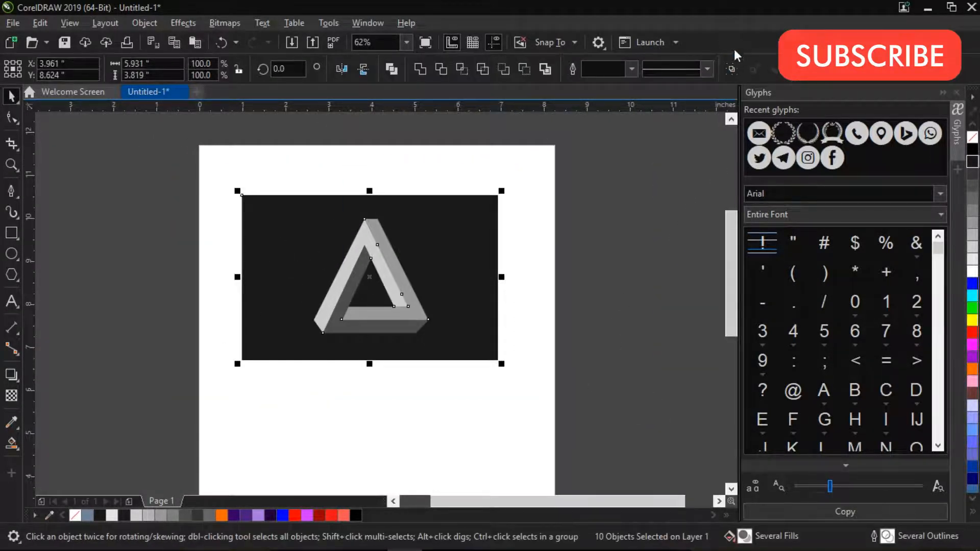
{"action": "left_click", "coordinate": [735, 68]}
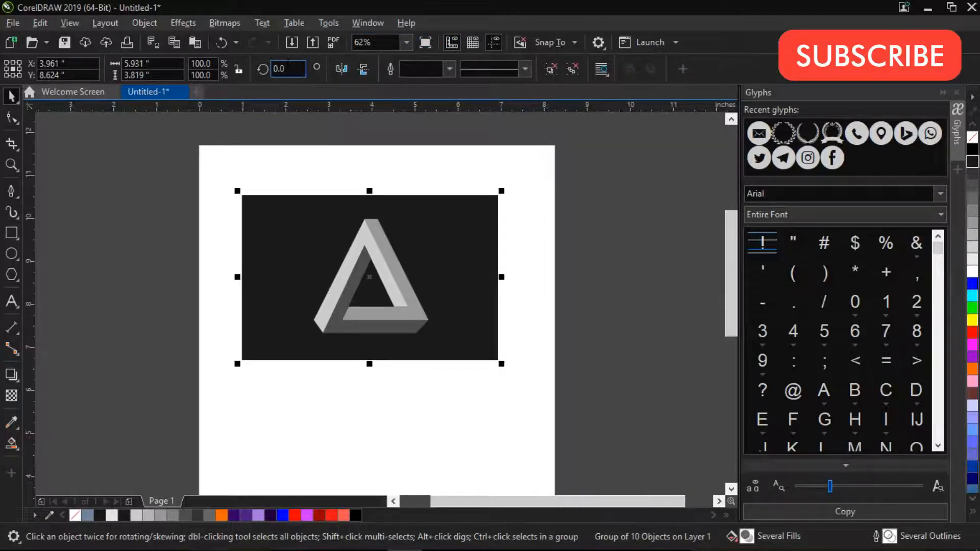
Rotate the grouped design by 90 degrees and mirror it both horizontally and vertically
{"action": "type", "text": "90"}
{"action": "key", "text": "Return"}
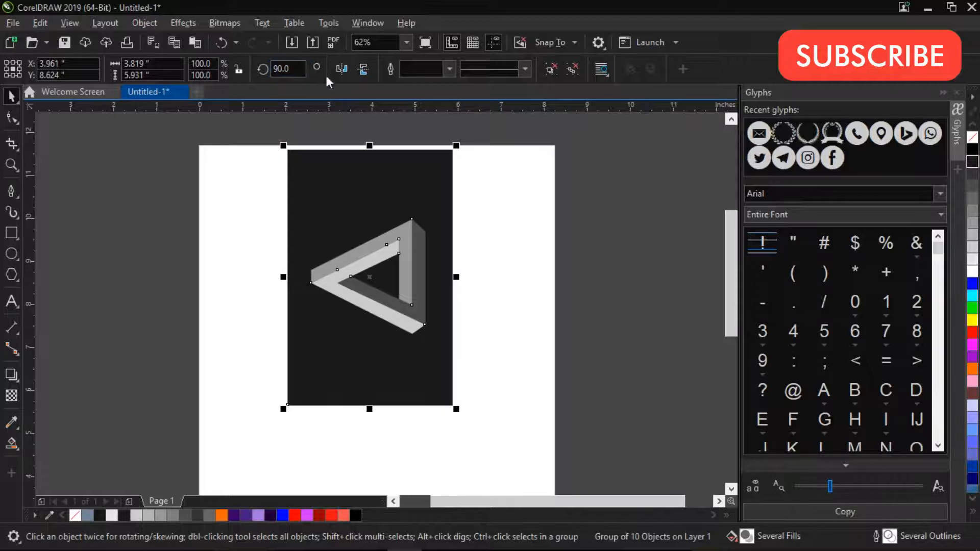
{"action": "left_click", "coordinate": [340, 70]}
{"action": "left_click", "coordinate": [362, 72]}
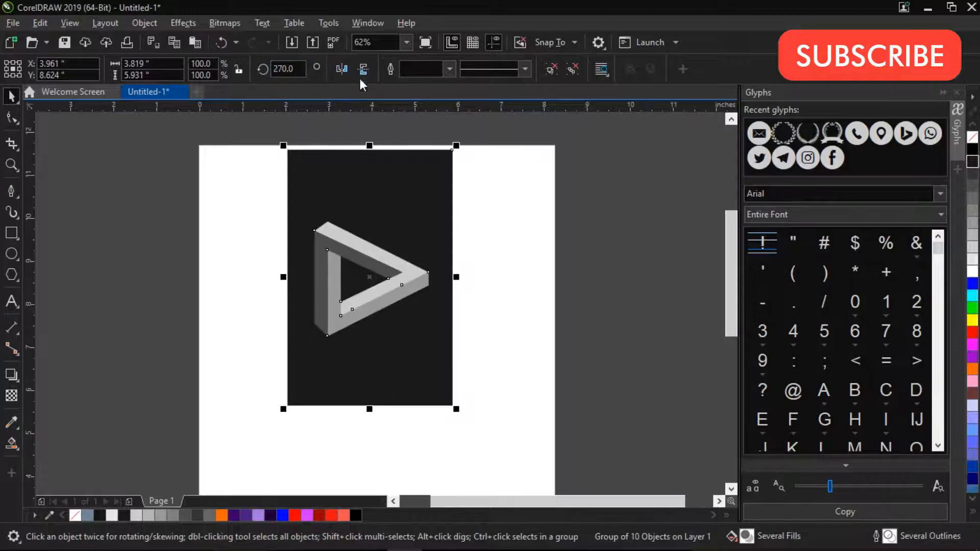
{"action": "left_click", "coordinate": [194, 299]}
Ungroup all objects in the design and widen the background rectangle symmetrically about its center to about 9.04 inches
{"action": "scroll", "coordinate": [360, 299], "scroll_direction": "up", "scroll_amount": 4}
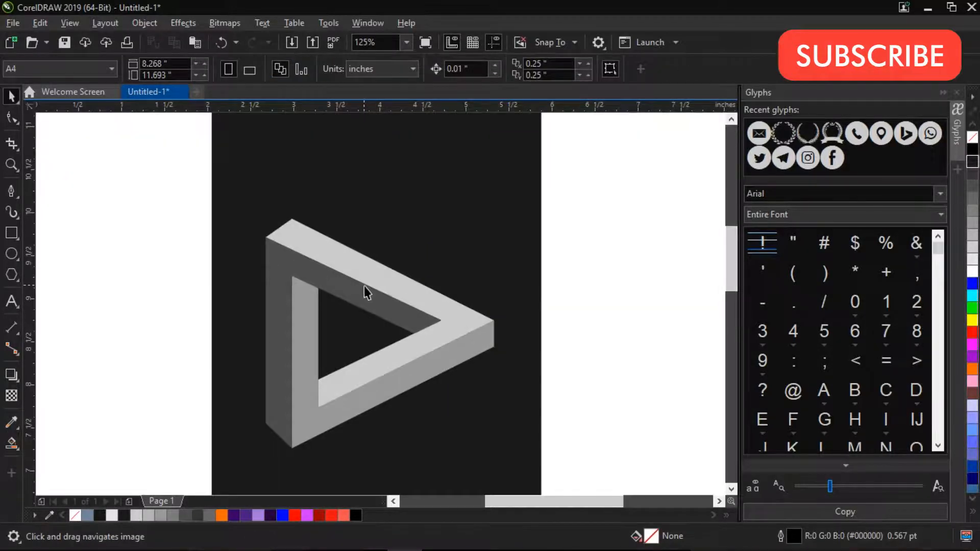
{"action": "scroll", "coordinate": [357, 260], "scroll_direction": "down", "scroll_amount": 2}
{"action": "scroll", "coordinate": [332, 276], "scroll_direction": "up", "scroll_amount": 4}
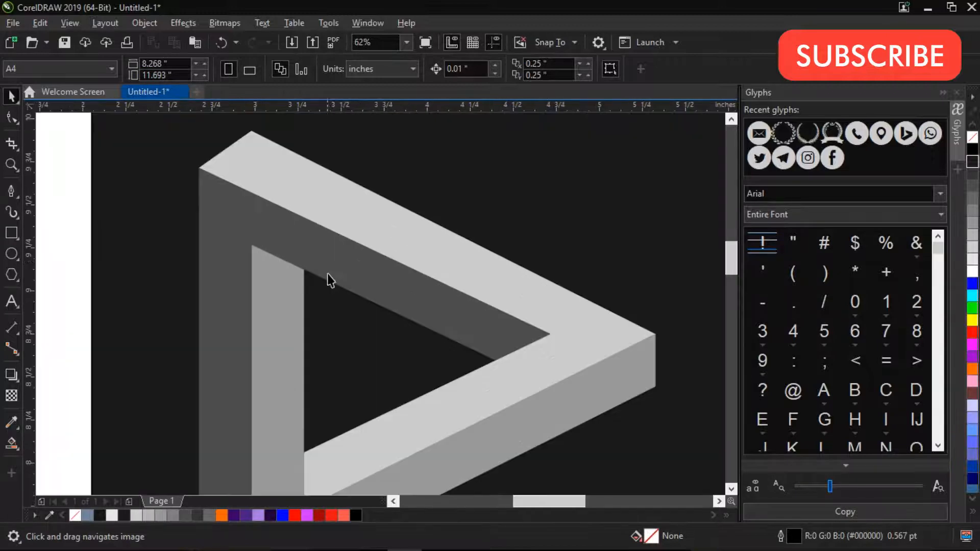
{"action": "scroll", "coordinate": [347, 258], "scroll_direction": "down", "scroll_amount": 5}
{"action": "left_click", "coordinate": [325, 255]}
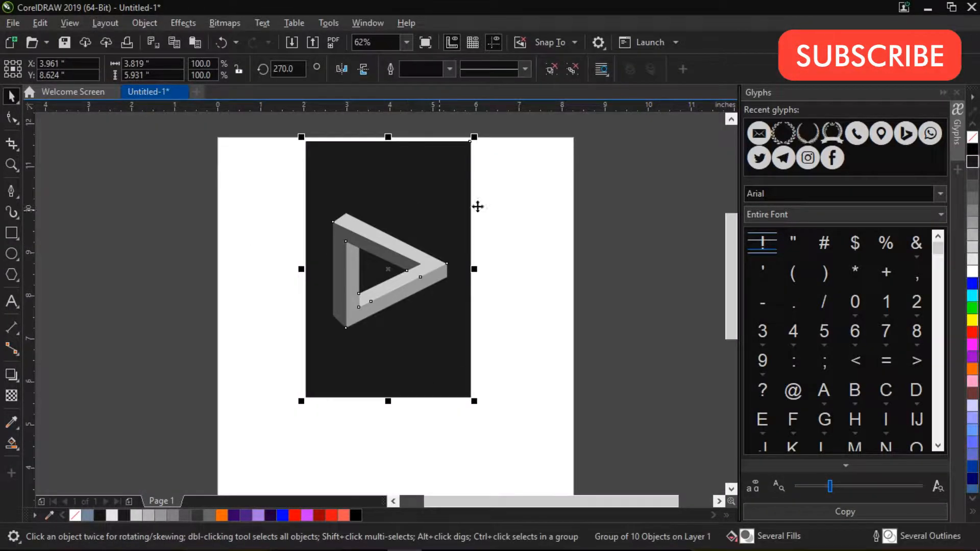
{"action": "left_click", "coordinate": [571, 69]}
{"action": "left_click", "coordinate": [460, 245]}
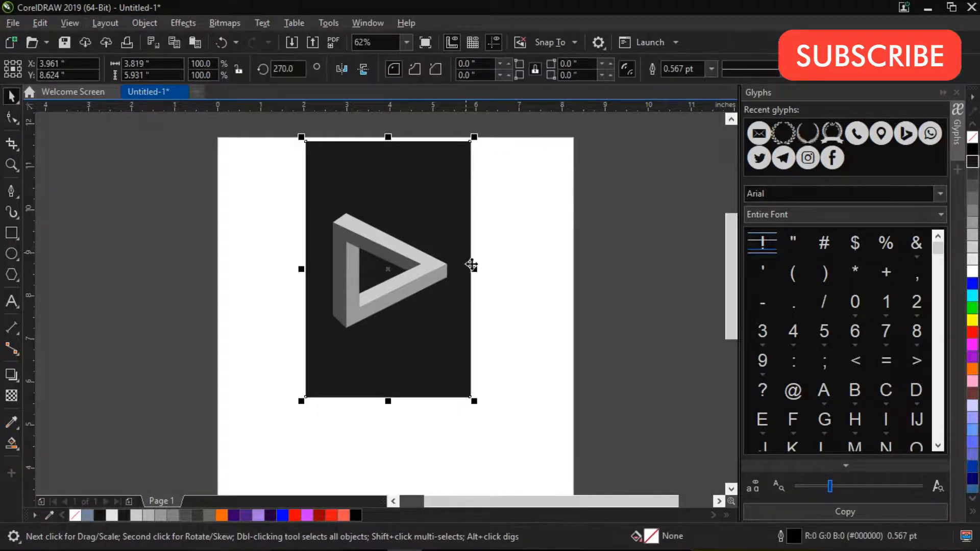
{"action": "left_click_drag", "start_coordinate": [474, 269], "coordinate": [586, 301]}
{"action": "scroll", "coordinate": [429, 230], "scroll_direction": "up", "scroll_amount": 3}
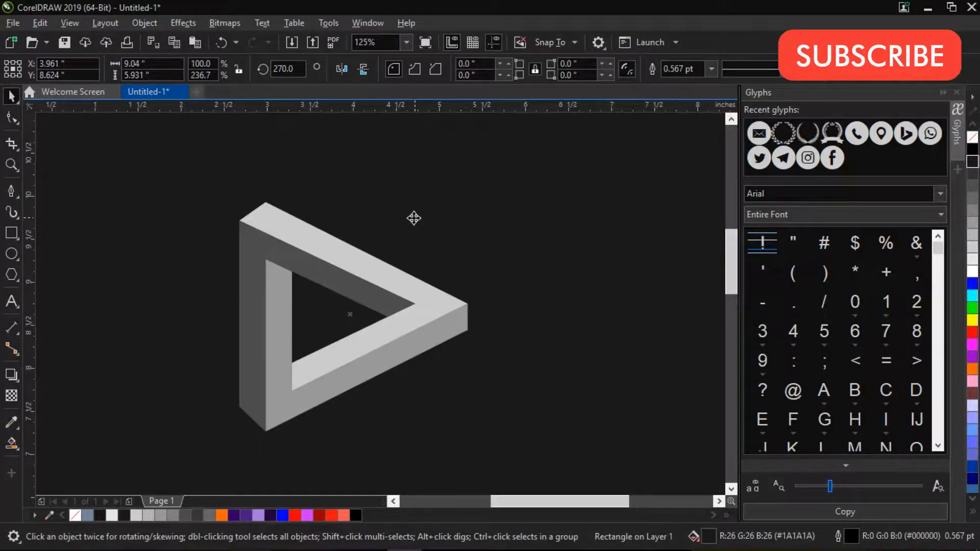